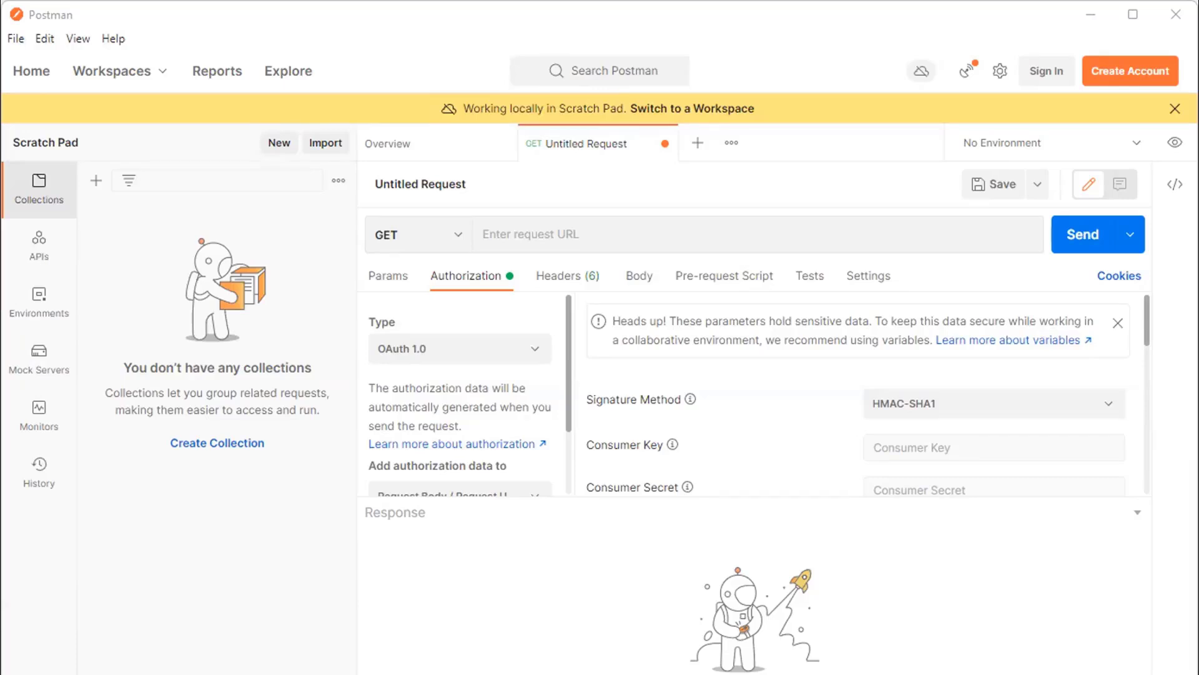
# Enter the NetSuite RESTlet URL ending in restlet.nl?script=4225&deploy=1 as the address of the GET request.
pyautogui.click(554, 206)
pyautogui.write('https://tstdrv2194395.restlets.api.netsuite.com/app/site/hosting/restlet.nl?script=4225&deploy=1')
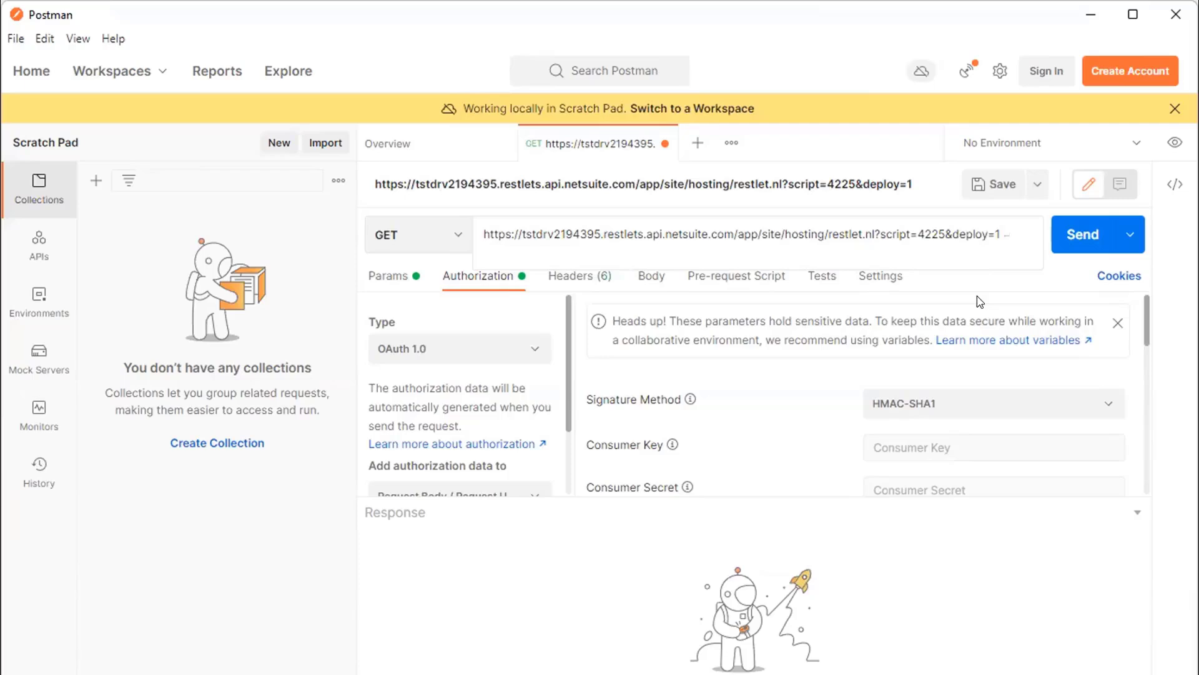
# Try OAuth 2.0 as the request's authorization type and return the type to OAuth 1.0.
pyautogui.click(490, 352)
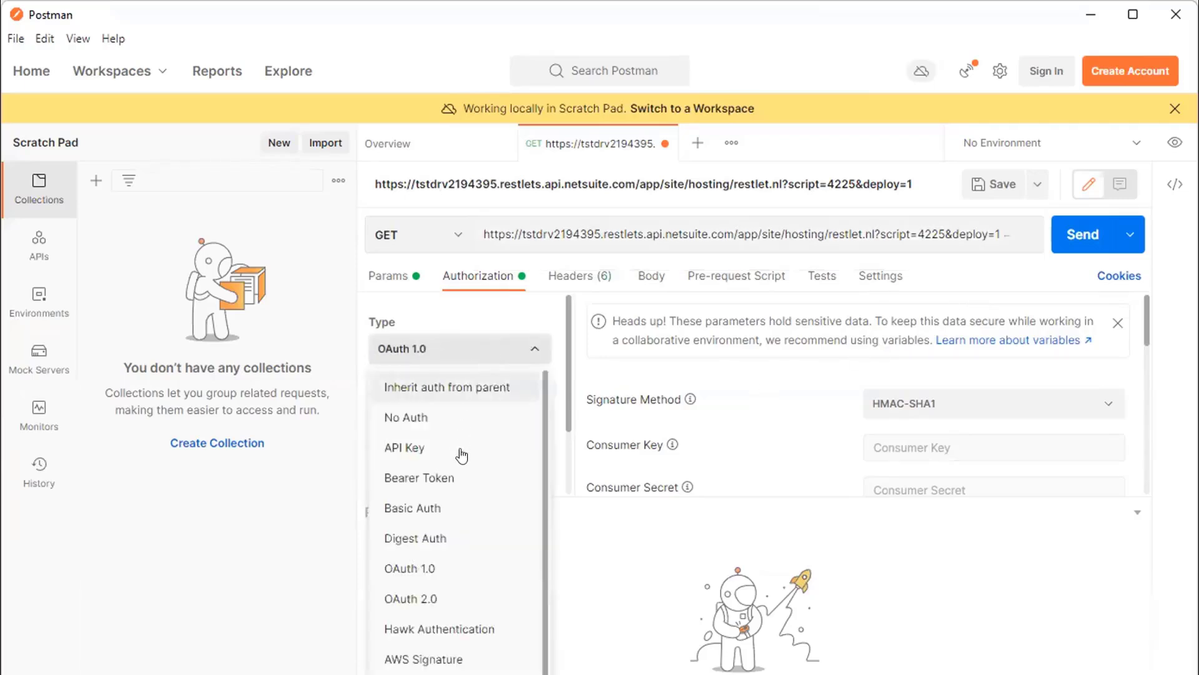
pyautogui.click(441, 599)
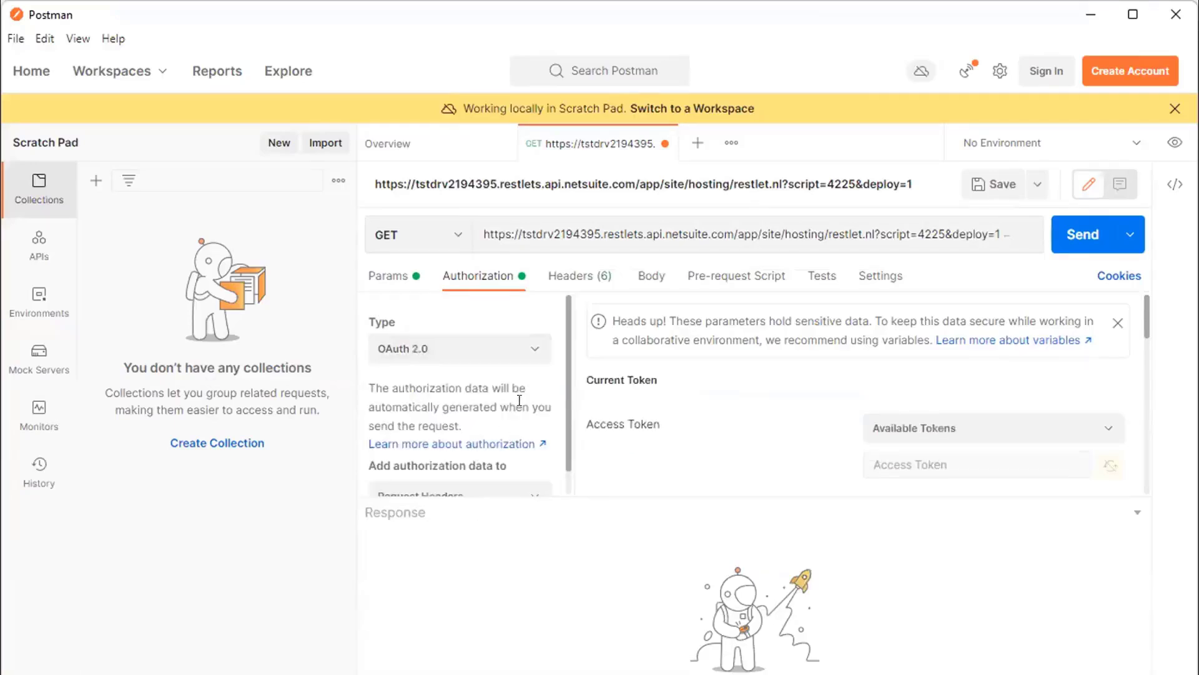
pyautogui.click(533, 349)
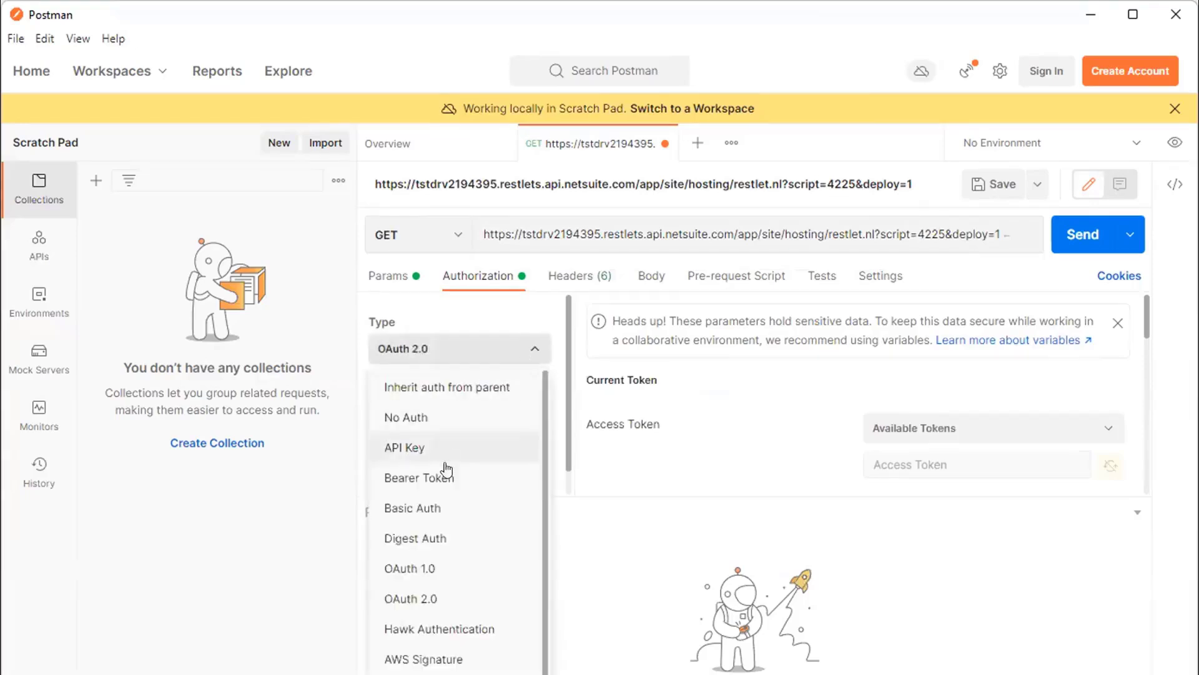
pyautogui.click(444, 569)
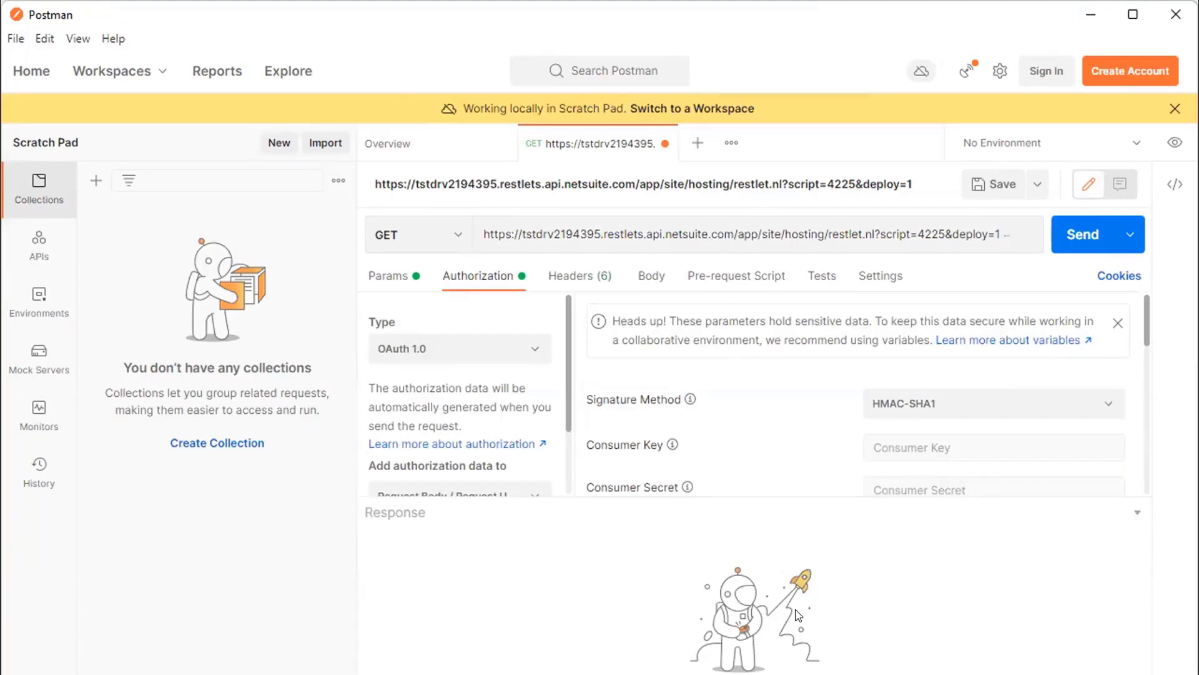
# Collapse the response area and paste the consumer key and consumer secret into the OAuth 1.0 settings.
pyautogui.click(1130, 514)
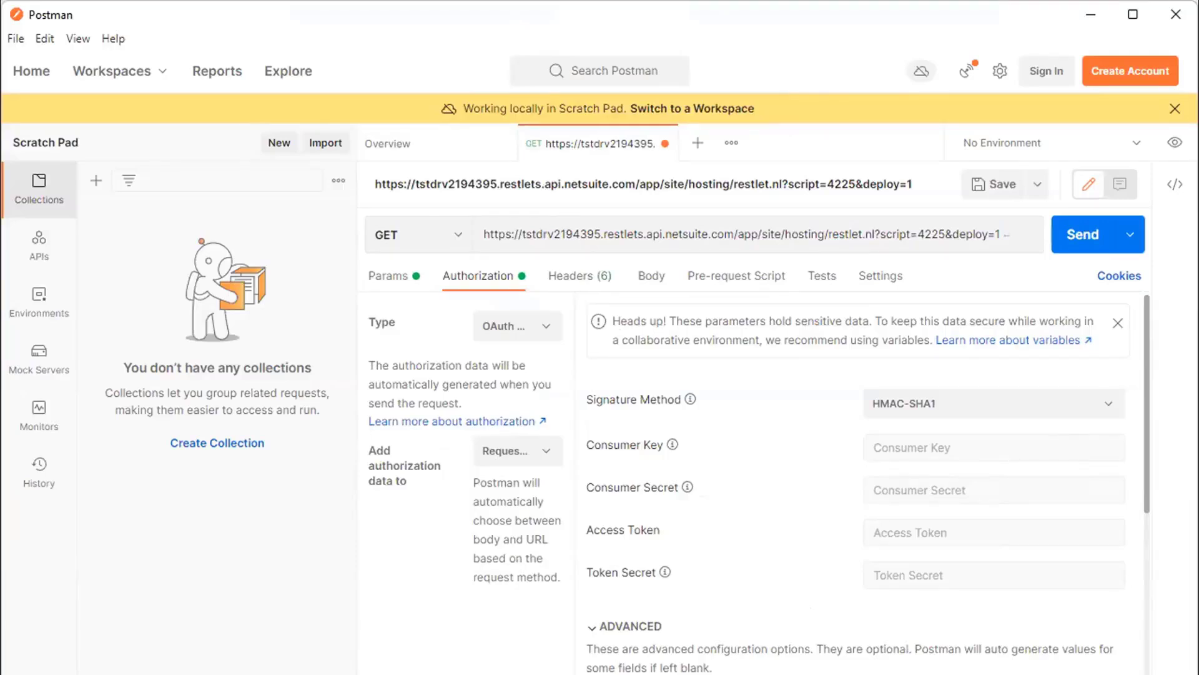
pyautogui.click(877, 448)
pyautogui.hotkey('ctrl', 'v')
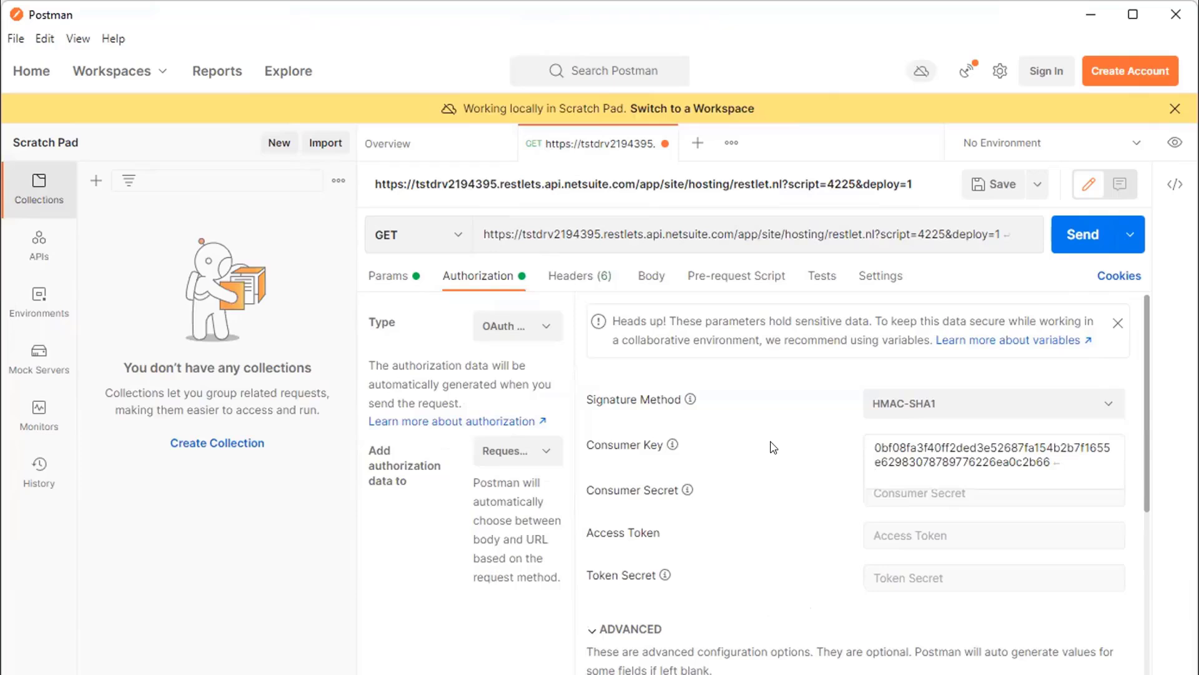
pyautogui.hotkey('alt', 'Tab')
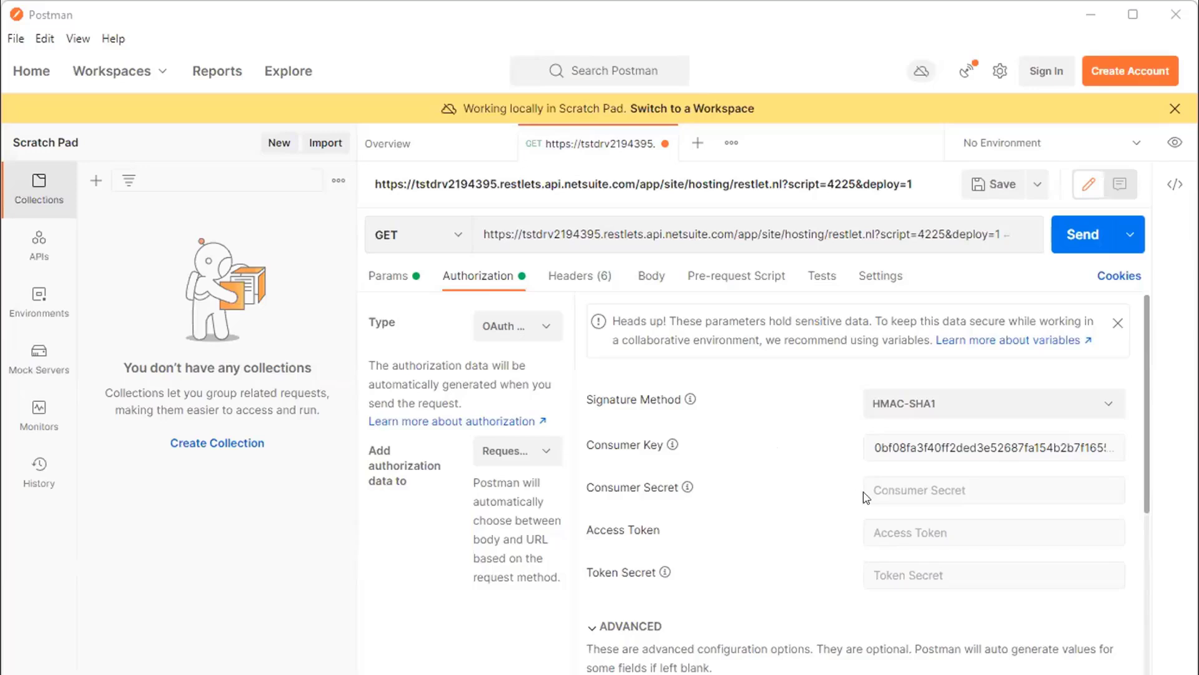
pyautogui.click(890, 497)
pyautogui.hotkey('ctrl', 'v')
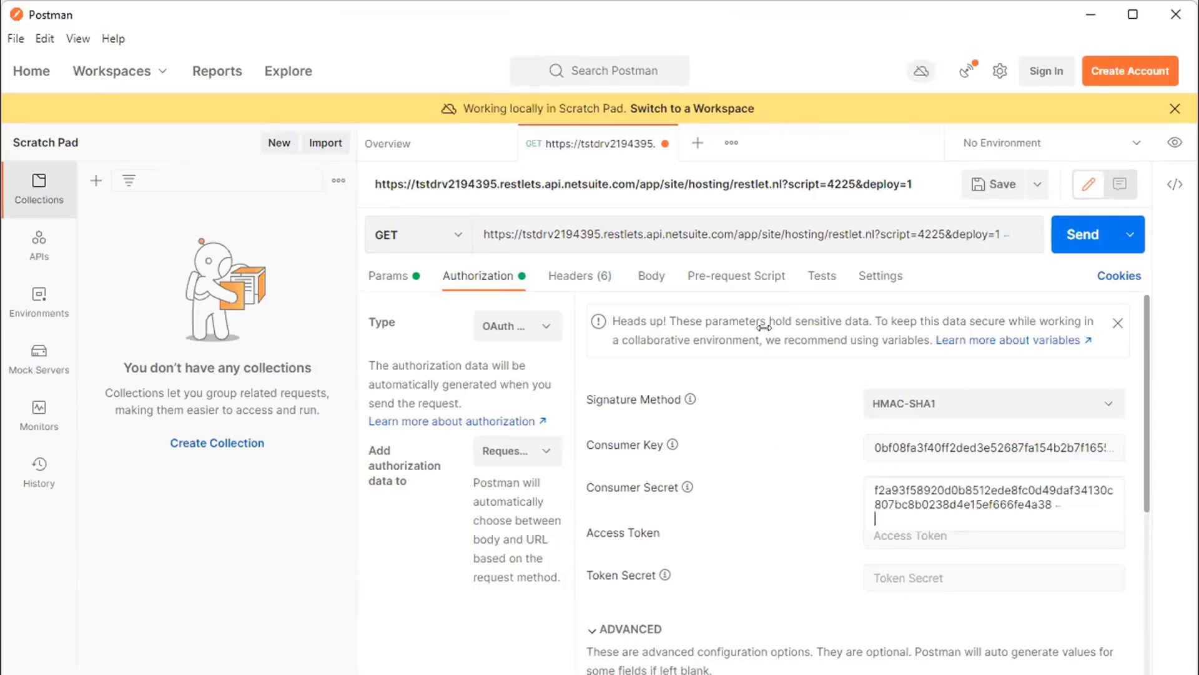
# Paste the access token and token secret into the OAuth 1.0 authorization settings.
pyautogui.hotkey('alt', 'Tab')
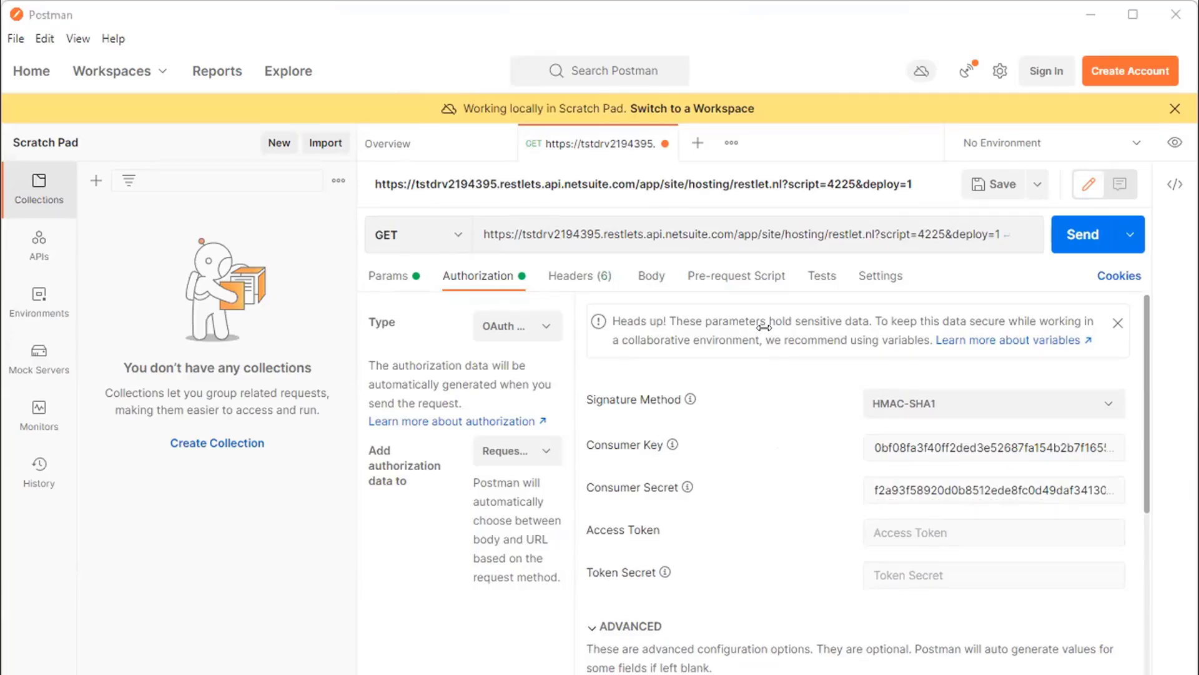
pyautogui.click(989, 530)
pyautogui.hotkey('ctrl', 'v')
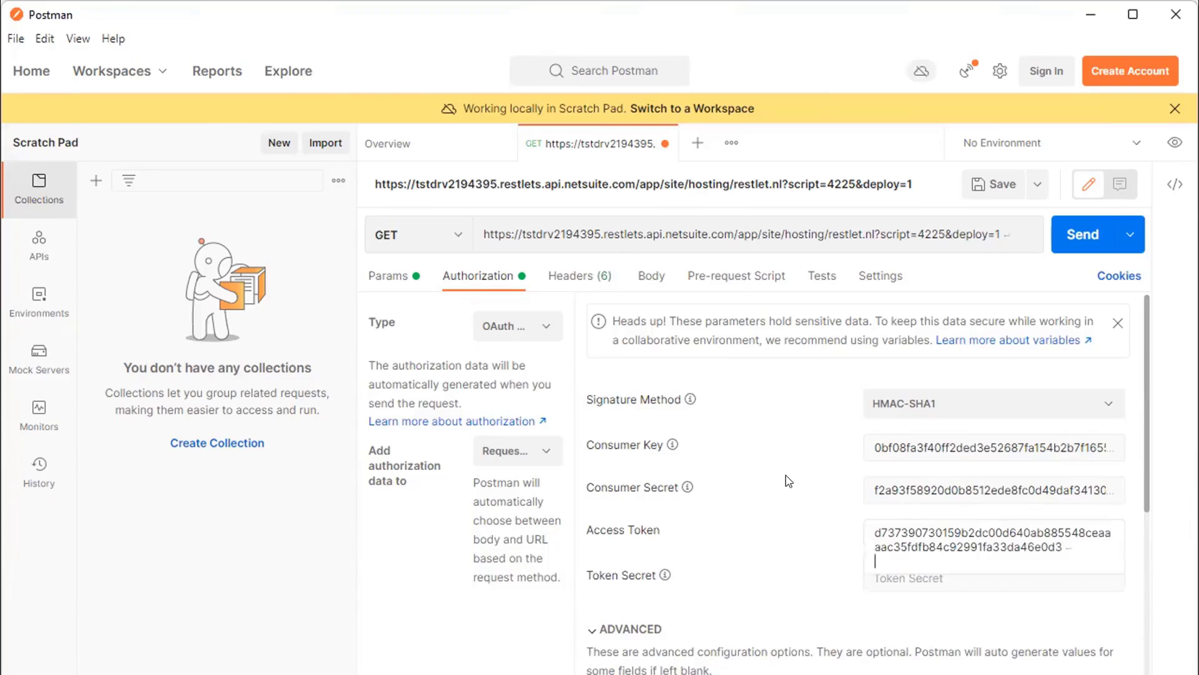
pyautogui.hotkey('alt', 'Tab')
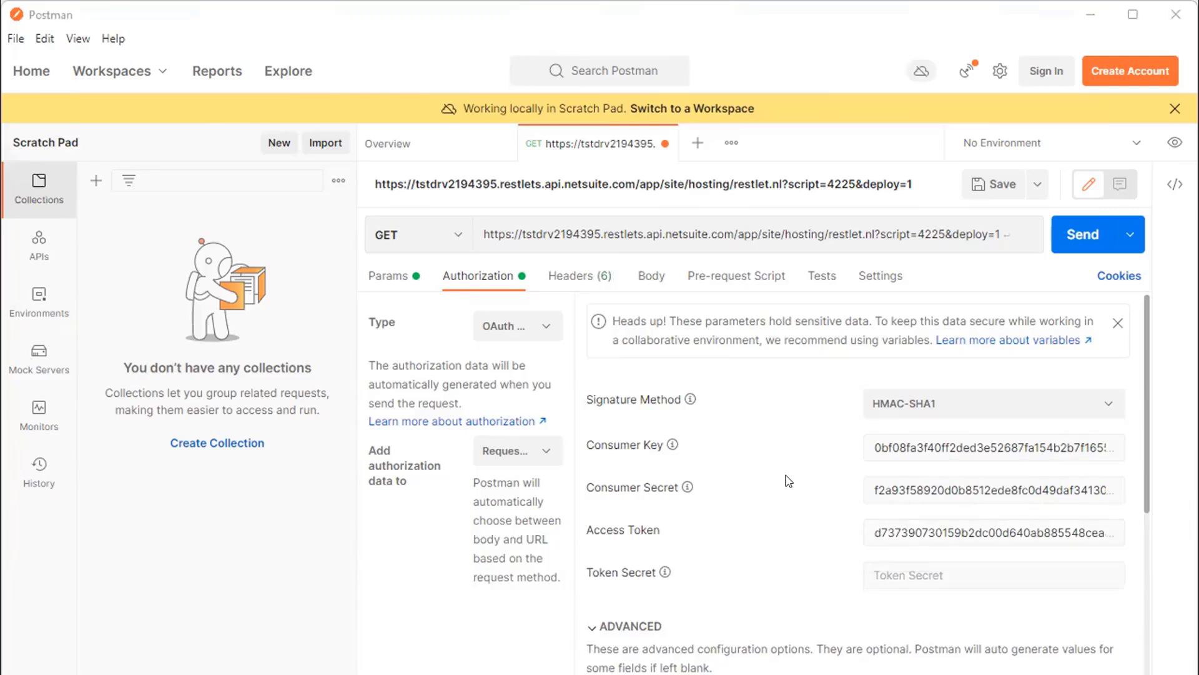
pyautogui.click(1004, 571)
pyautogui.hotkey('ctrl', 'v')
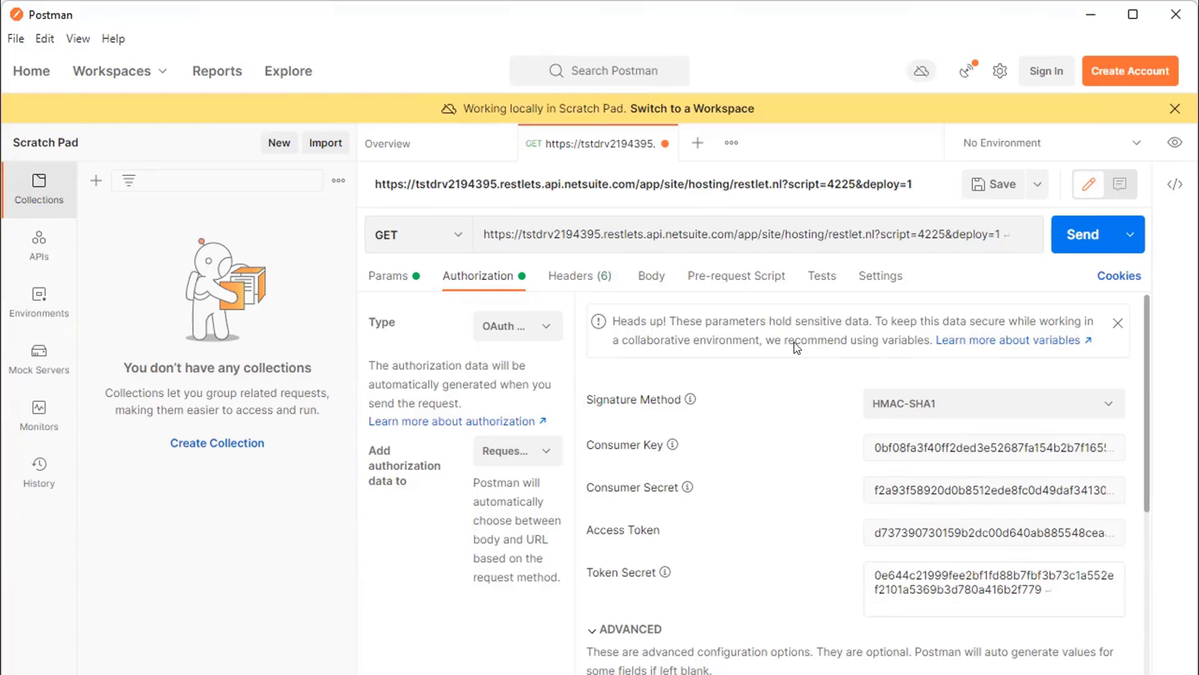
pyautogui.hotkey('alt', 'Tab')
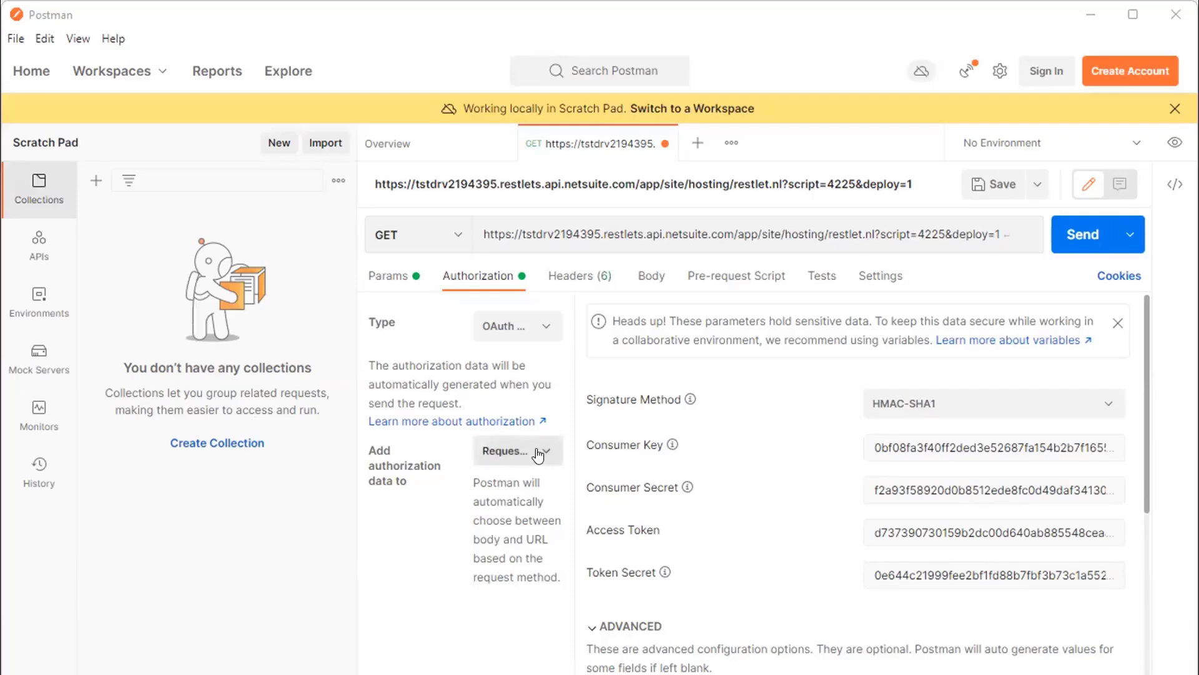
# Set the OAuth 1.0 signature method to HMAC-SHA256.
pyautogui.click(1104, 407)
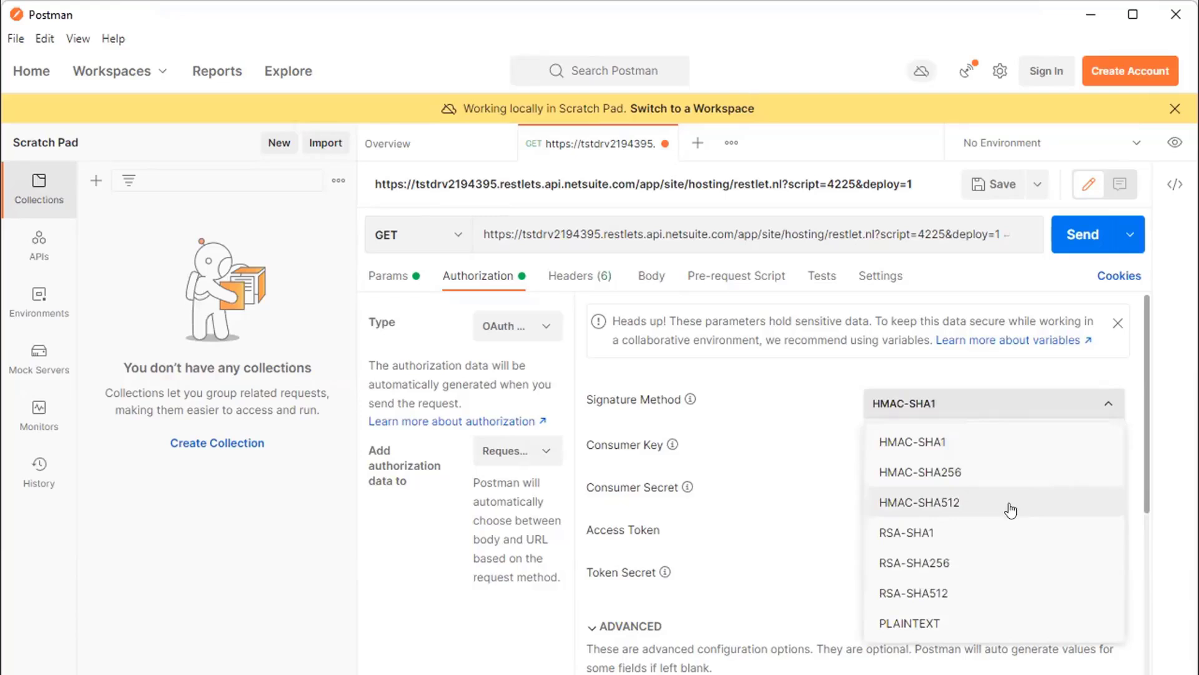
pyautogui.click(991, 564)
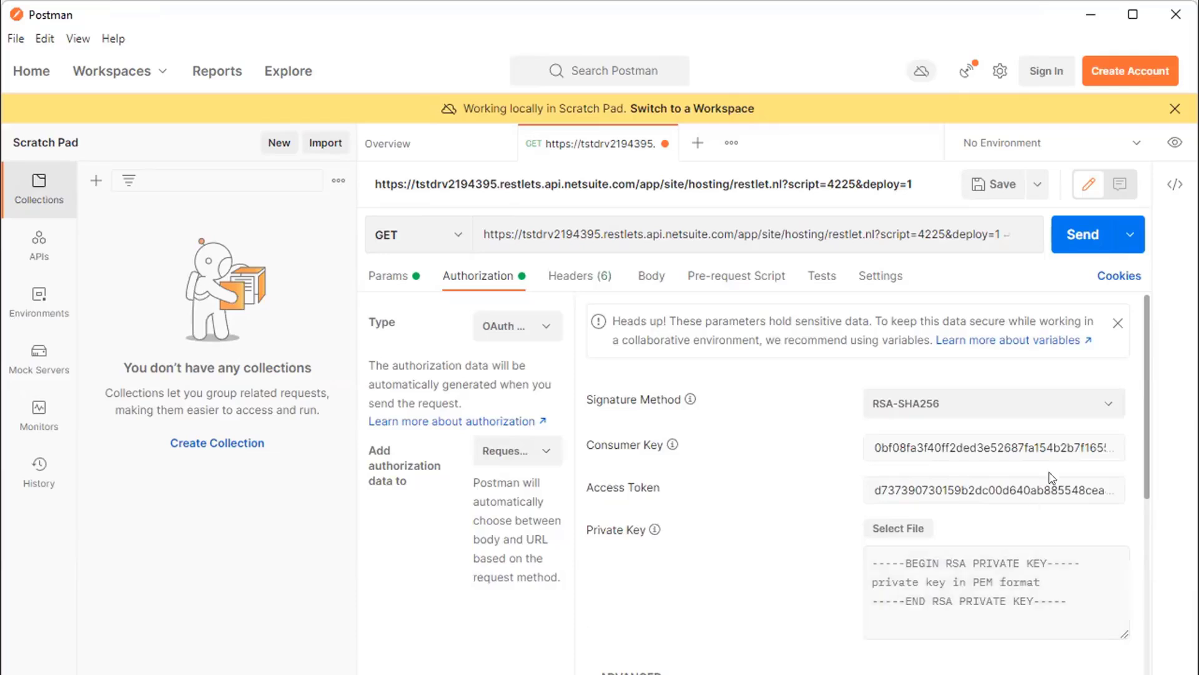
pyautogui.click(1072, 414)
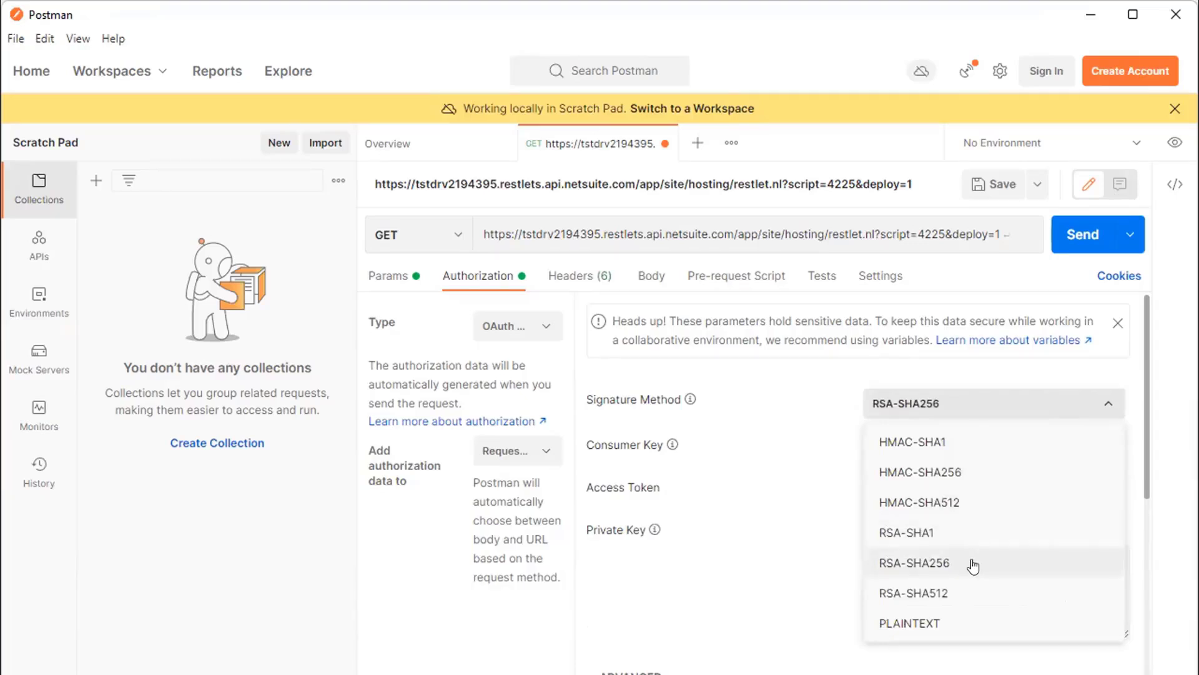
pyautogui.click(982, 480)
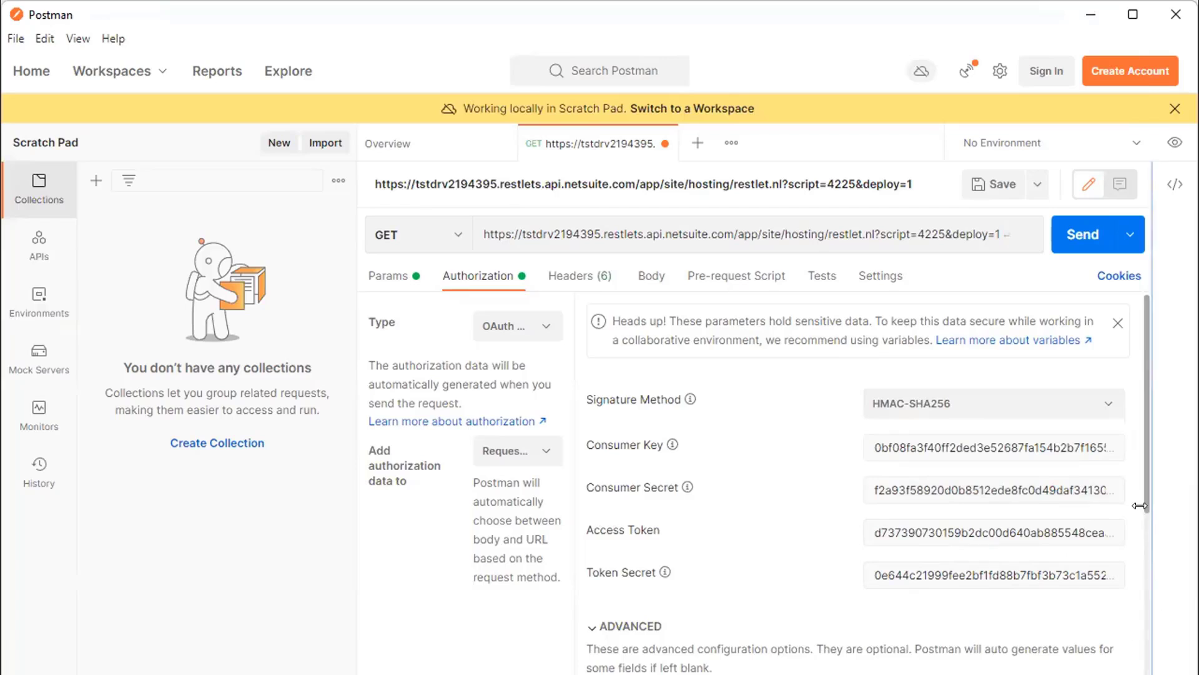
# Fill in the Realm among the advanced OAuth settings with the NetSuite account ID.
pyautogui.moveTo(1141, 506); pyautogui.dragTo(1128, 672)
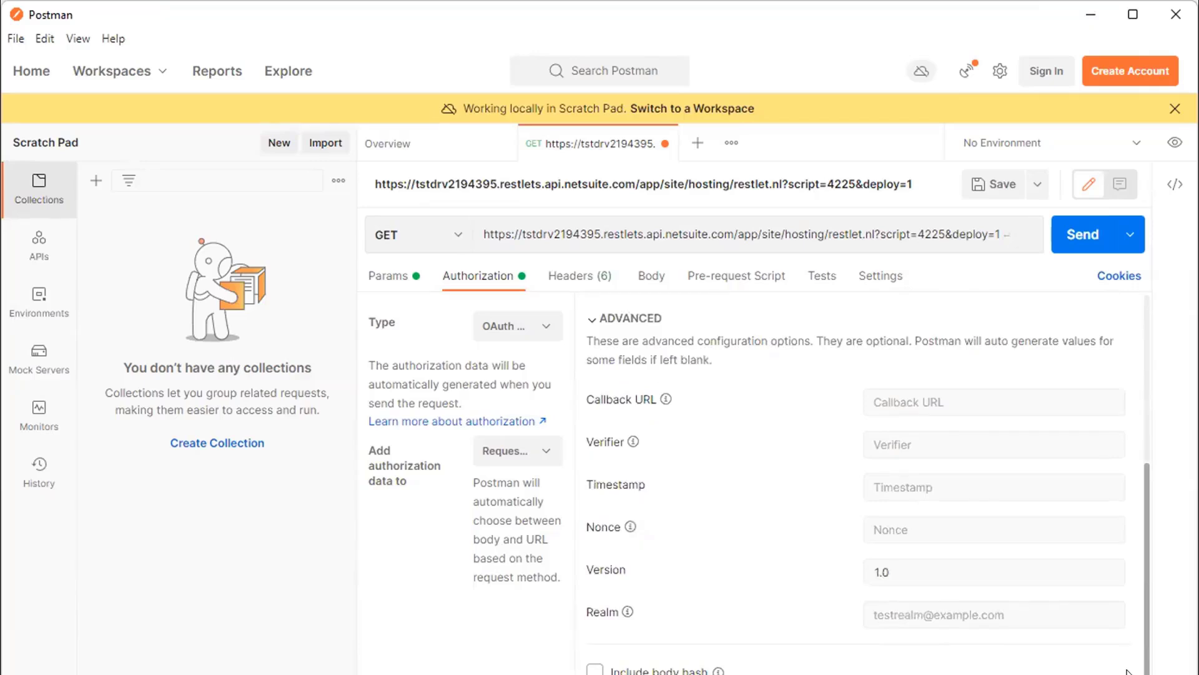
pyautogui.click(1017, 612)
pyautogui.hotkey('alt', 'Tab')
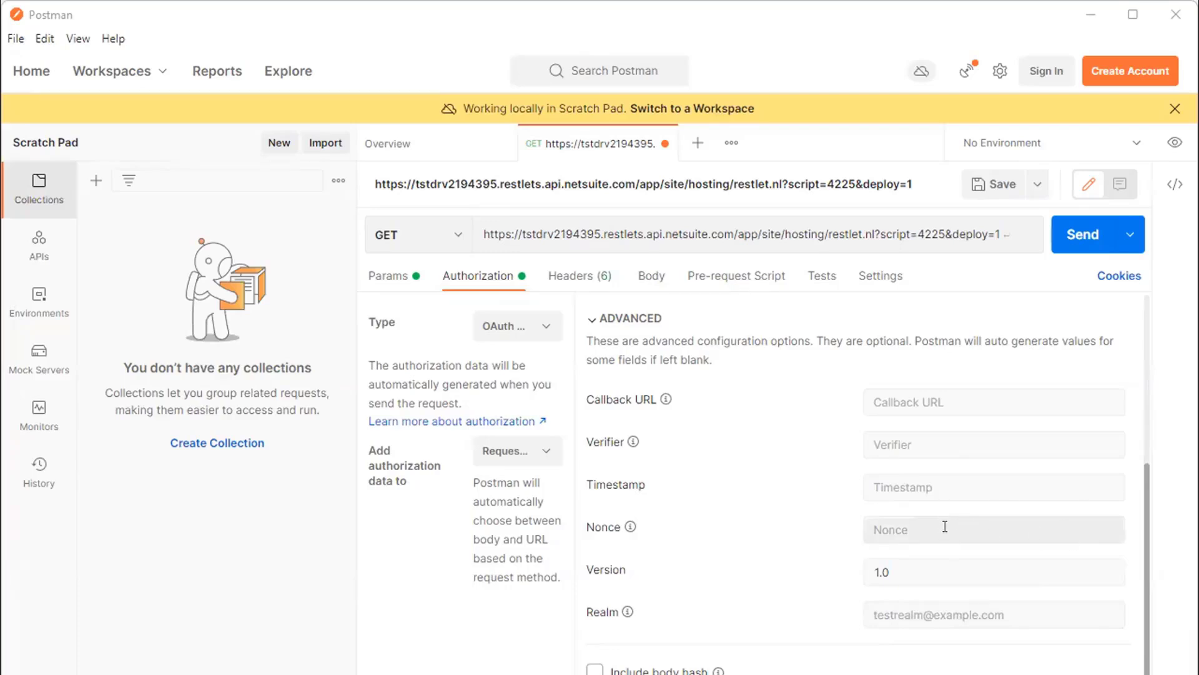
pyautogui.click(885, 615)
pyautogui.write('TSTDRV2194395')
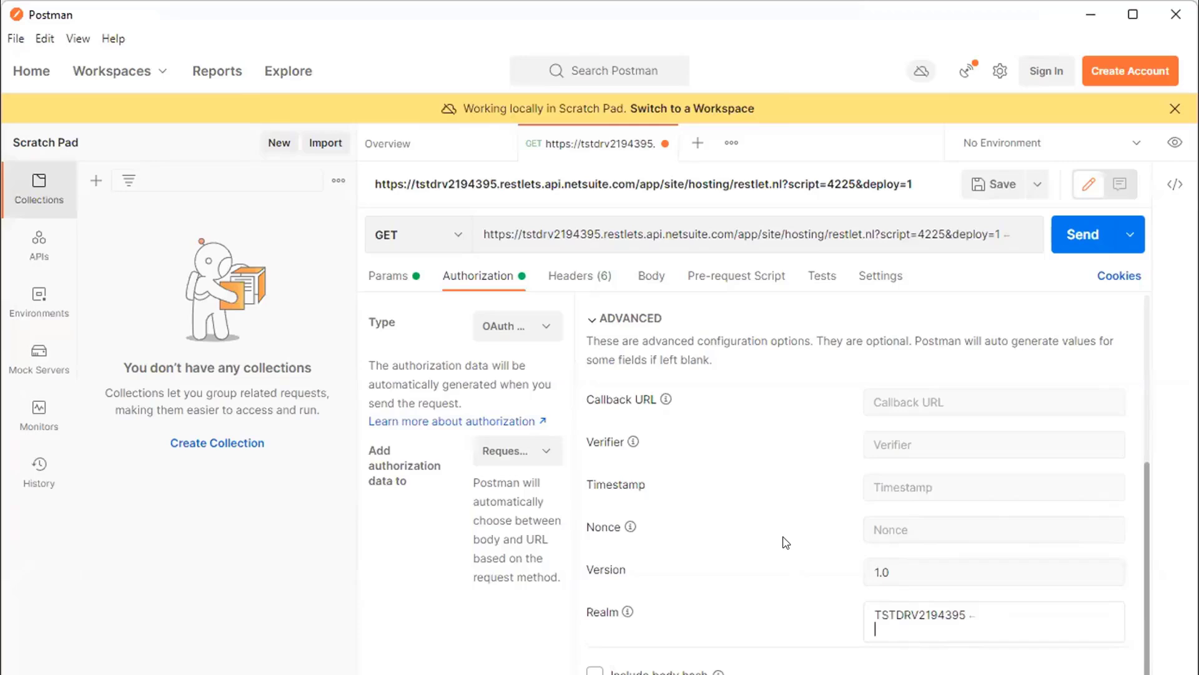
pyautogui.hotkey('alt', 'Tab')
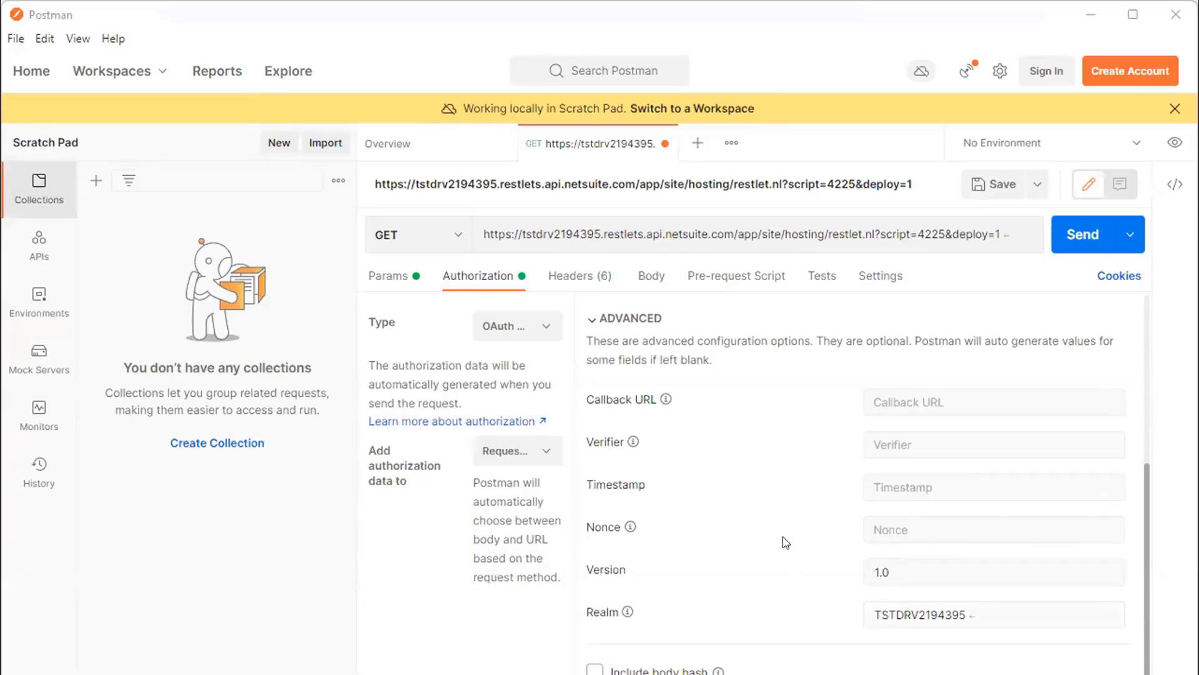
pyautogui.click(989, 613)
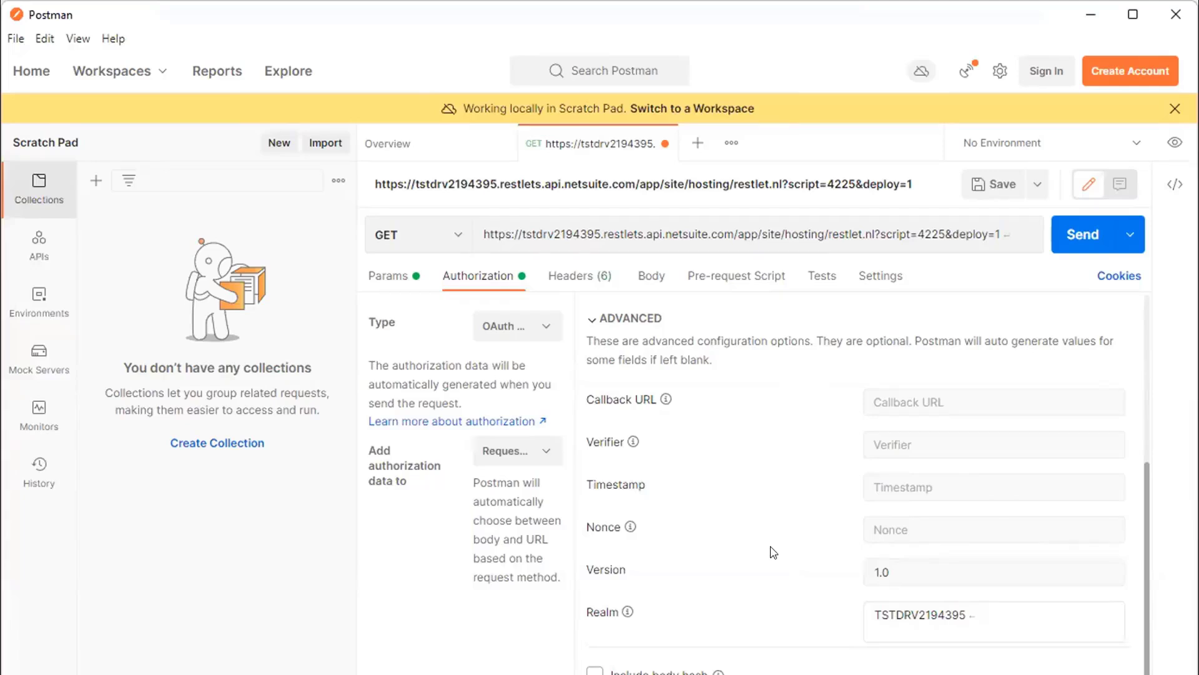
pyautogui.click(629, 613)
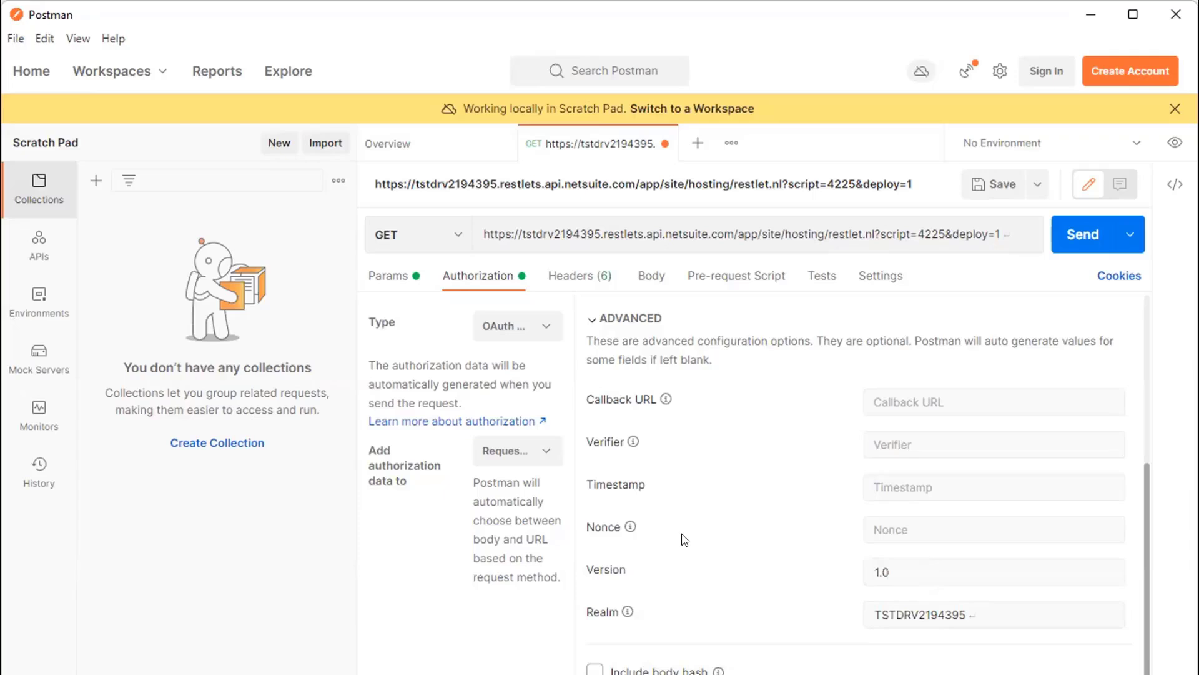
pyautogui.click(980, 613)
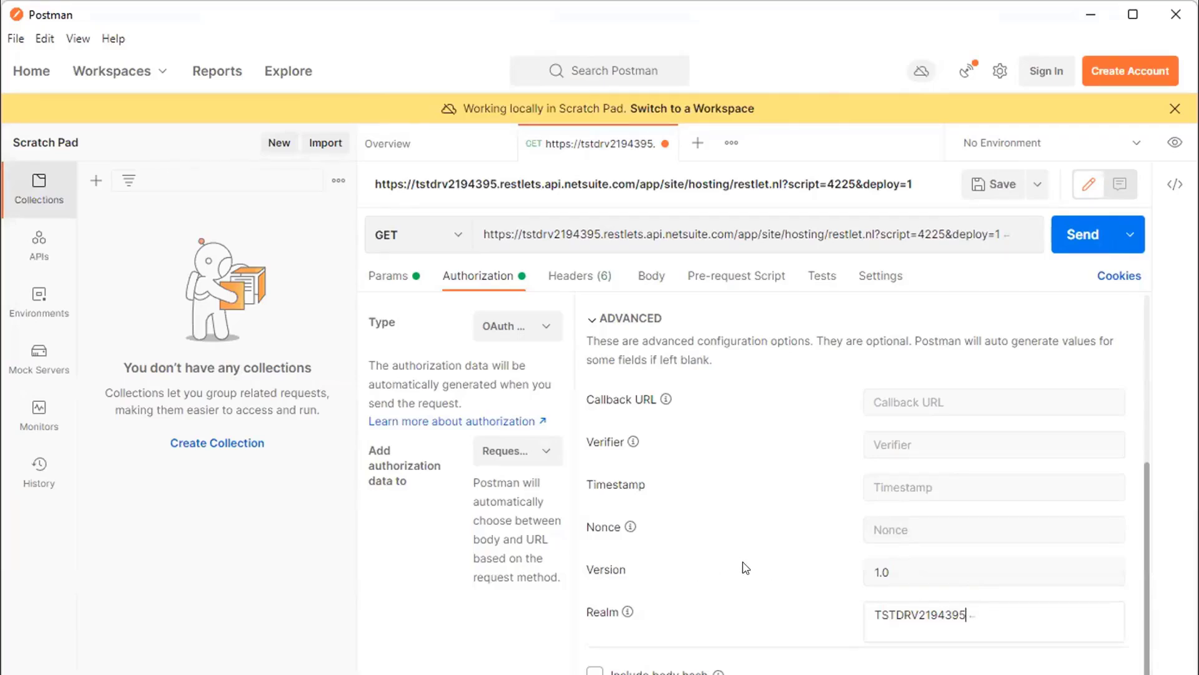
# Choose Request Body / Request URL as the place to add the authorization data and review the OAuth settings.
pyautogui.scroll(-1, 804, 566)
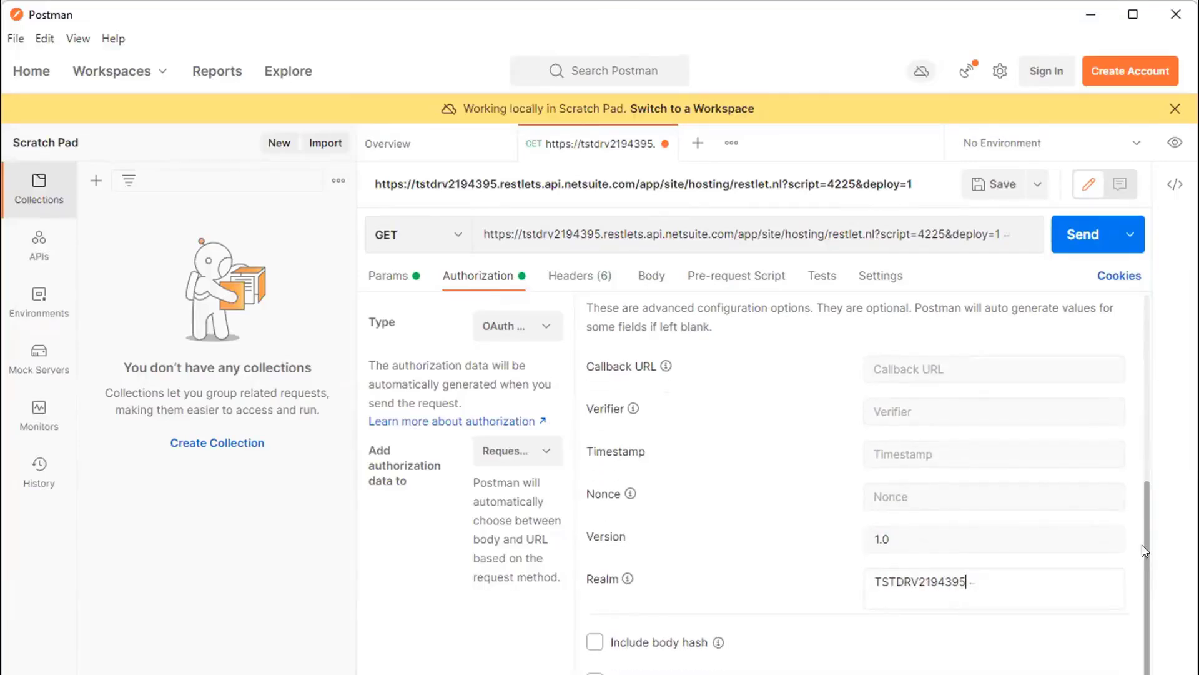
pyautogui.click(547, 453)
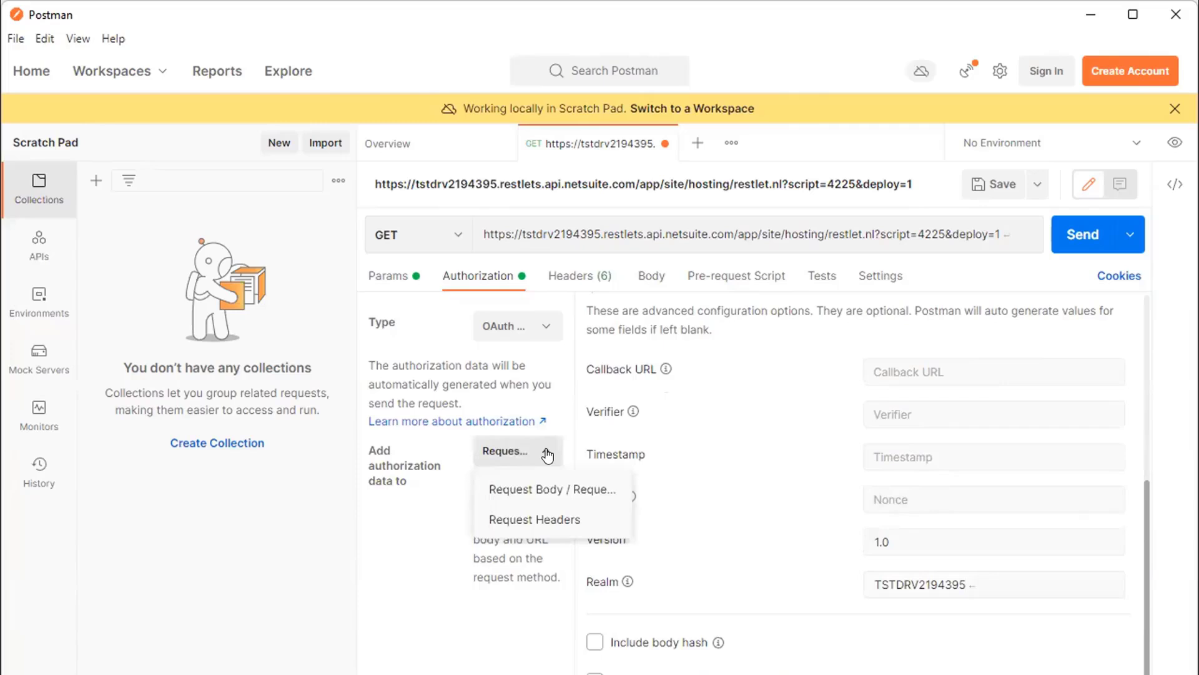
pyautogui.click(533, 486)
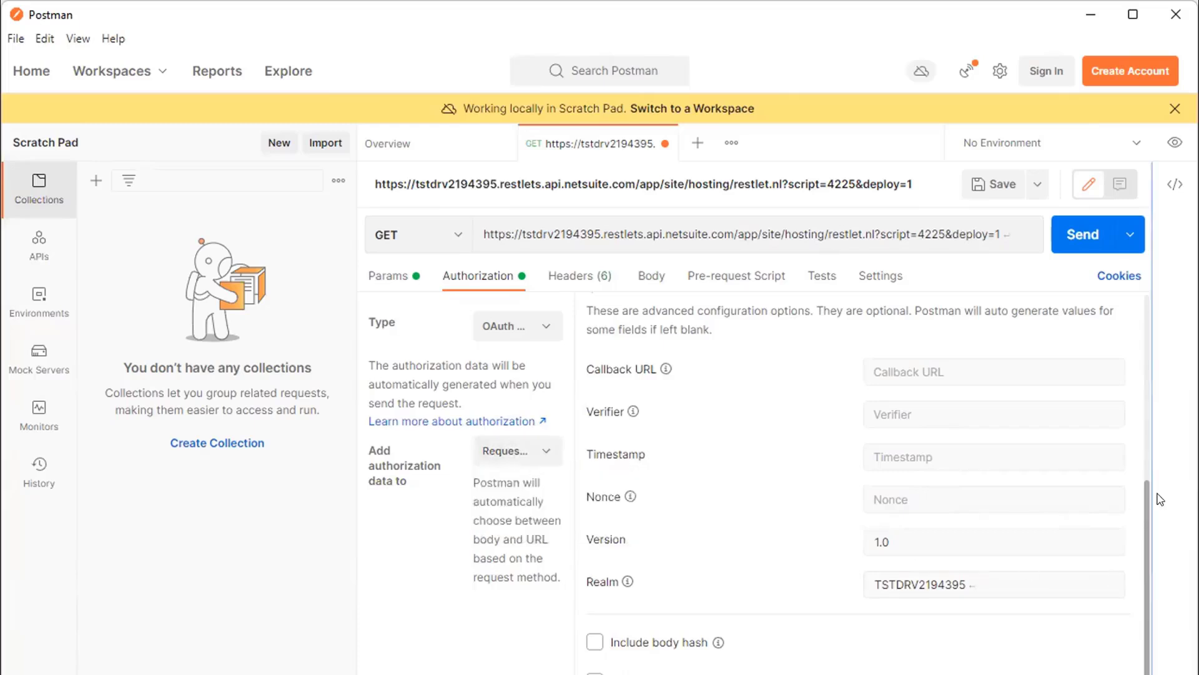
pyautogui.scroll(5, 1145, 498)
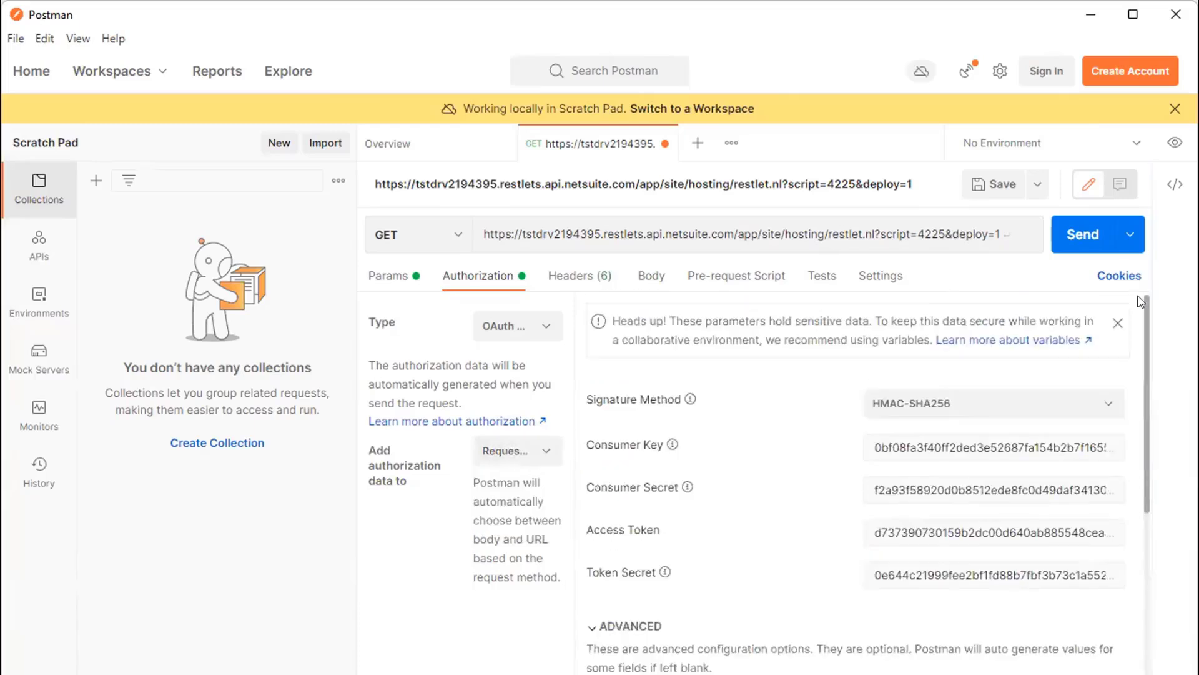
pyautogui.scroll(-5, 1137, 518)
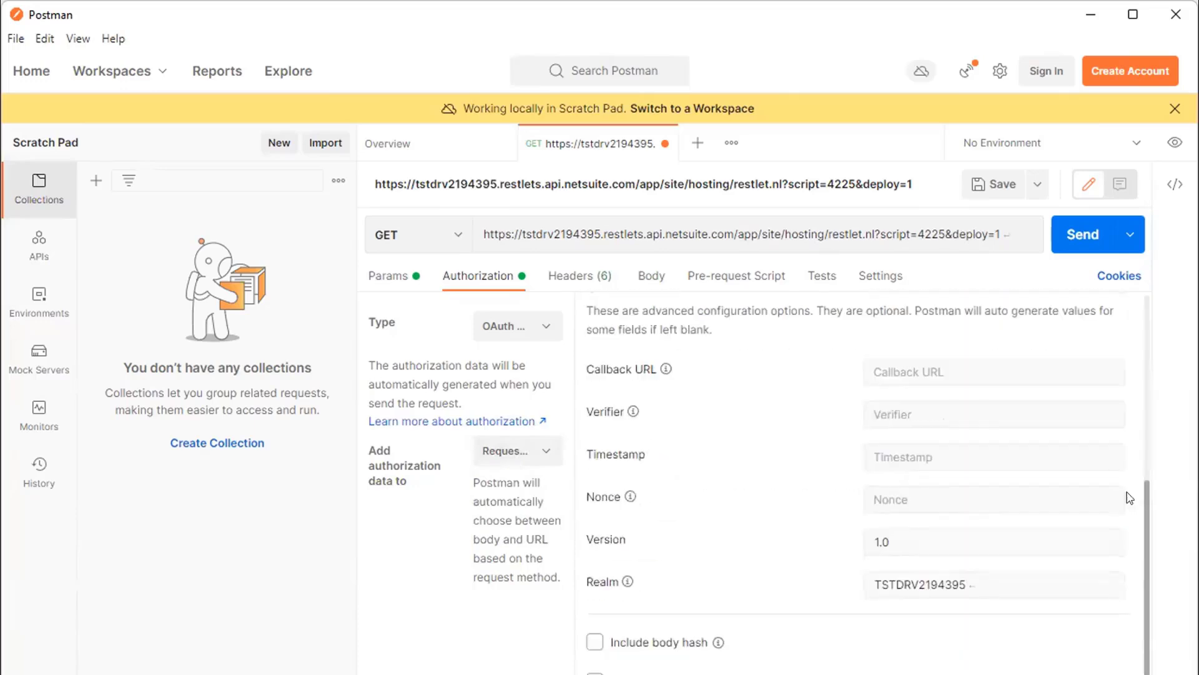
# Add a query parameter with the key recordtype below the script and deploy parameters.
pyautogui.click(379, 269)
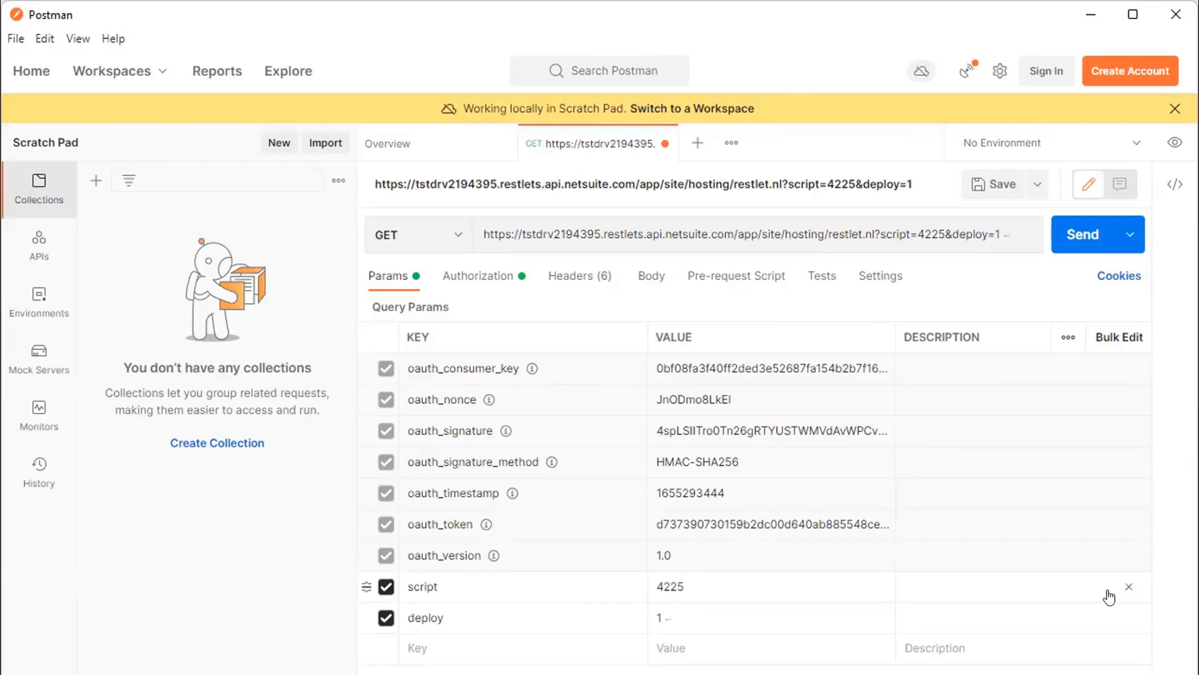
pyautogui.click(774, 644)
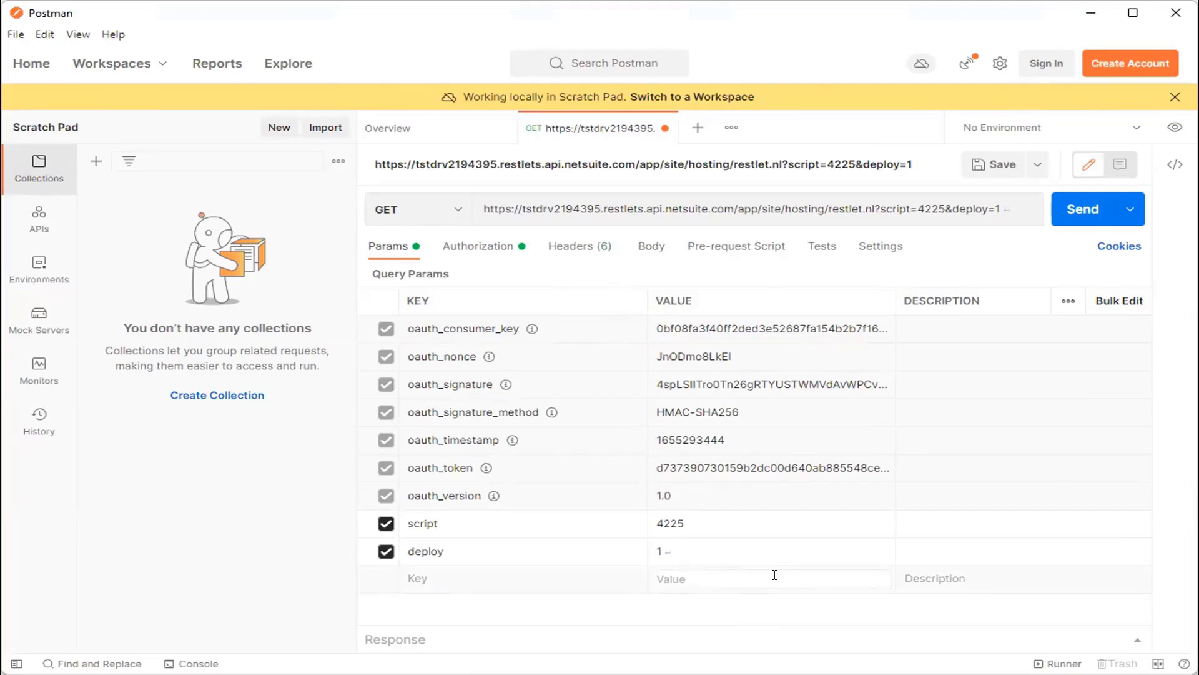
pyautogui.click(774, 575)
pyautogui.click(563, 572)
pyautogui.hotkey('alt', 'Tab')
pyautogui.click(429, 577)
pyautogui.write('recordtype')
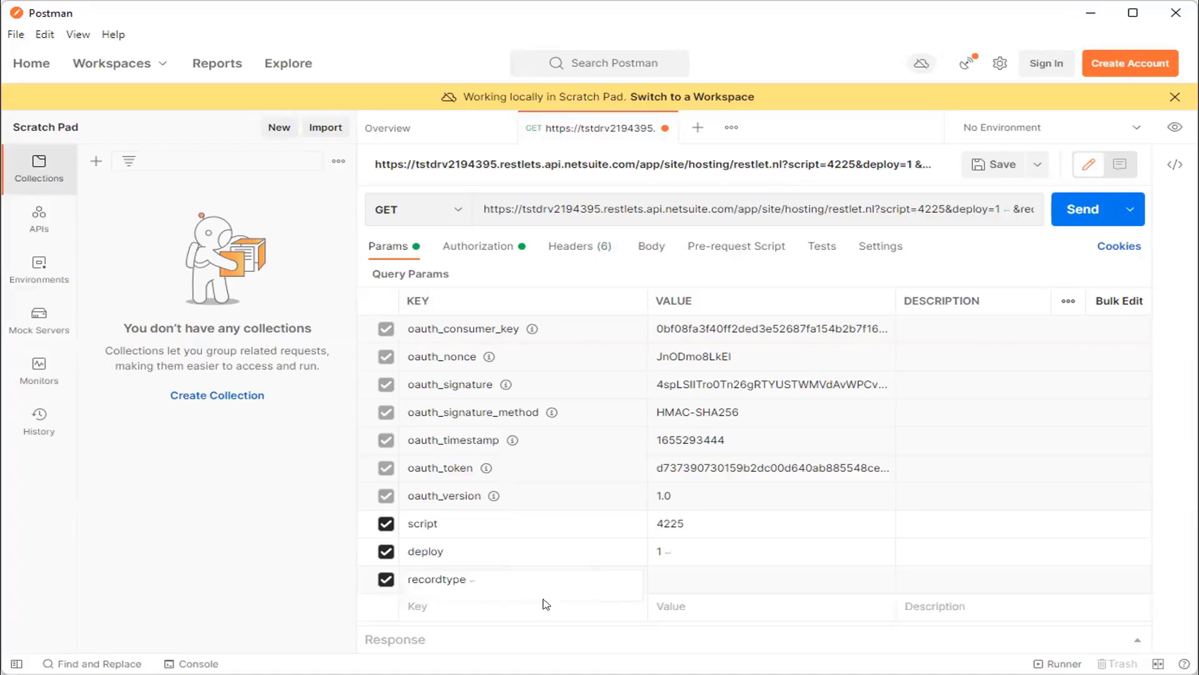
# Add a query parameter with the key id below recordtype.
pyautogui.click(699, 579)
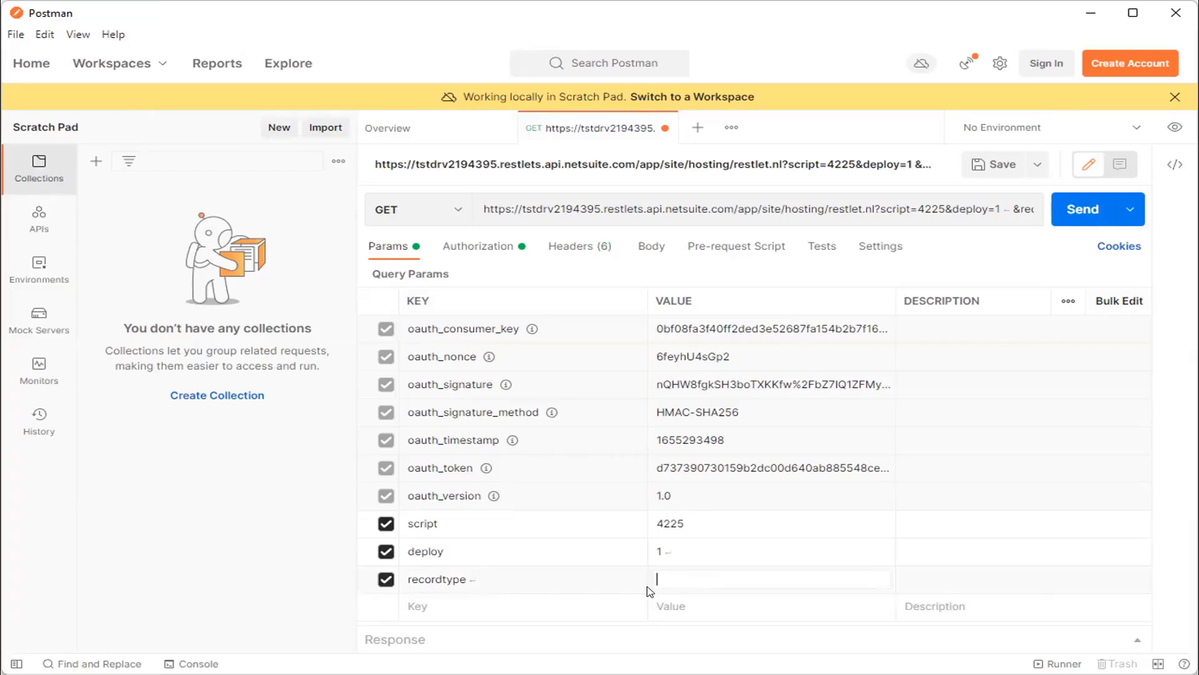
pyautogui.click(550, 605)
pyautogui.write('id')
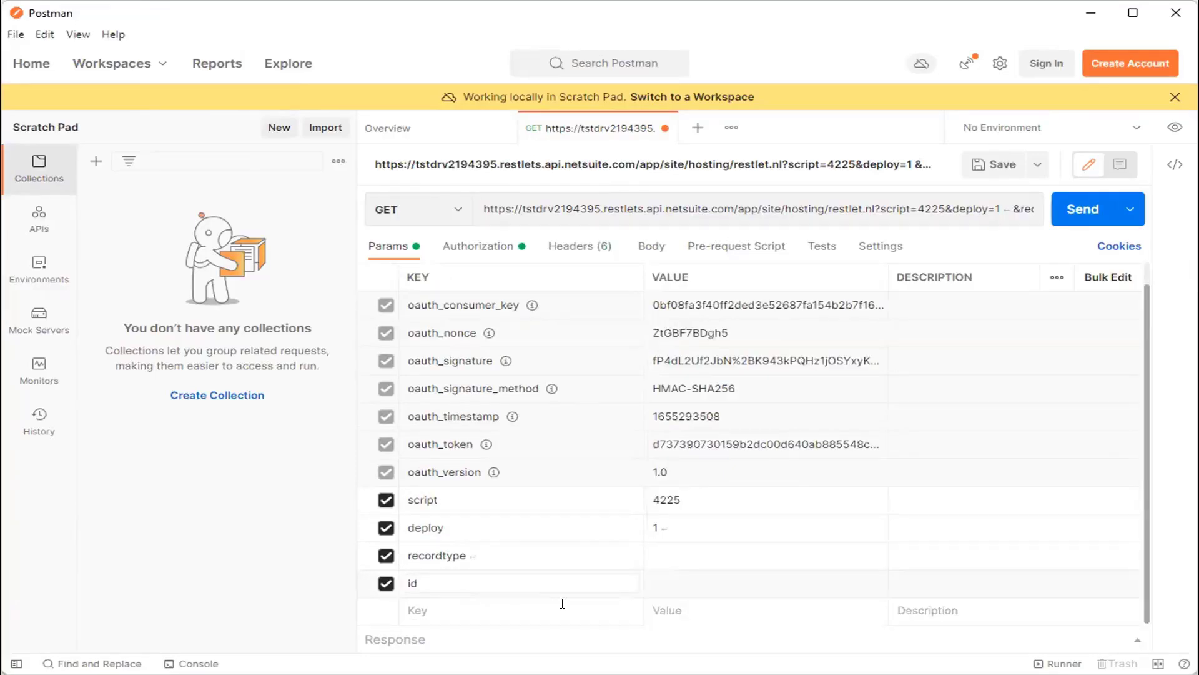
# Set the recordtype parameter's value to customer and fill in the id parameter's value with the customer record's ID.
pyautogui.click(697, 549)
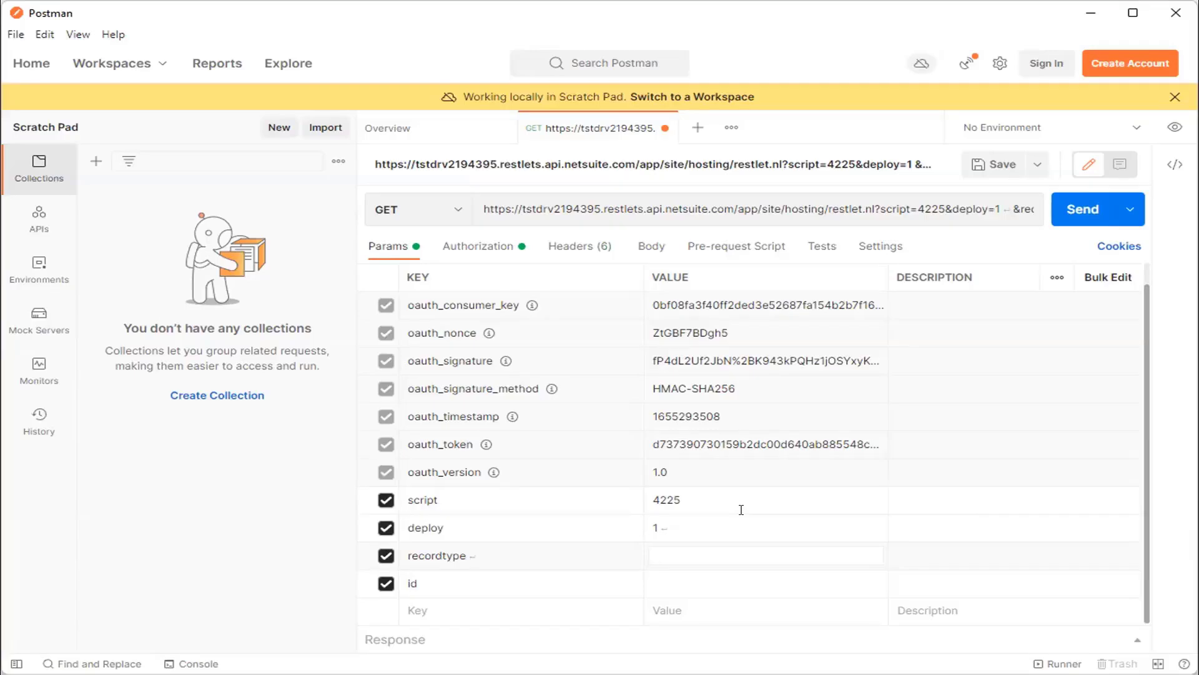
pyautogui.write('customer')
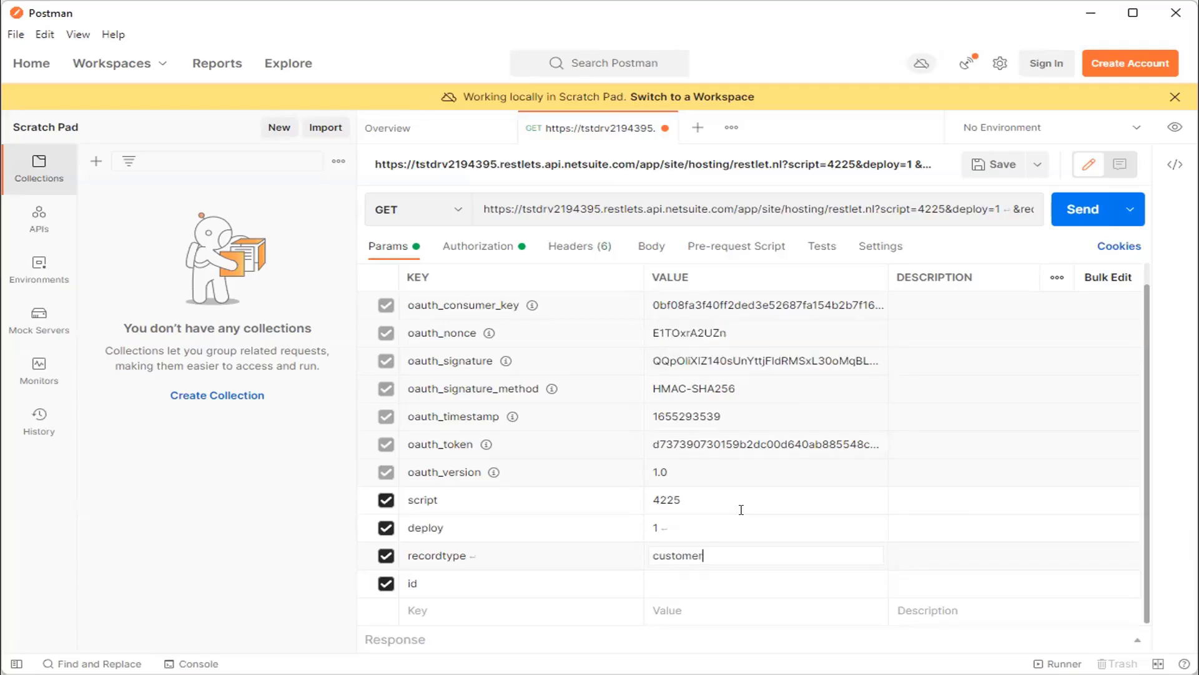
pyautogui.click(675, 581)
pyautogui.write('8895')
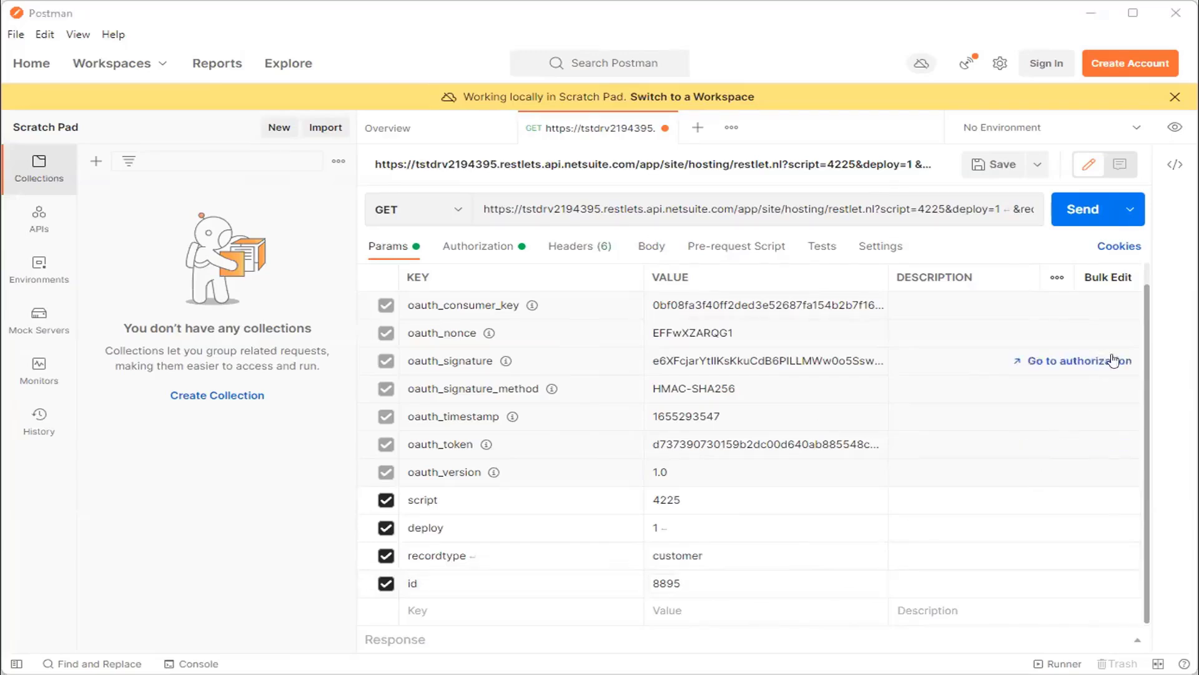
# Send the GET request and inspect its console log entry and the response body.
pyautogui.click(1104, 225)
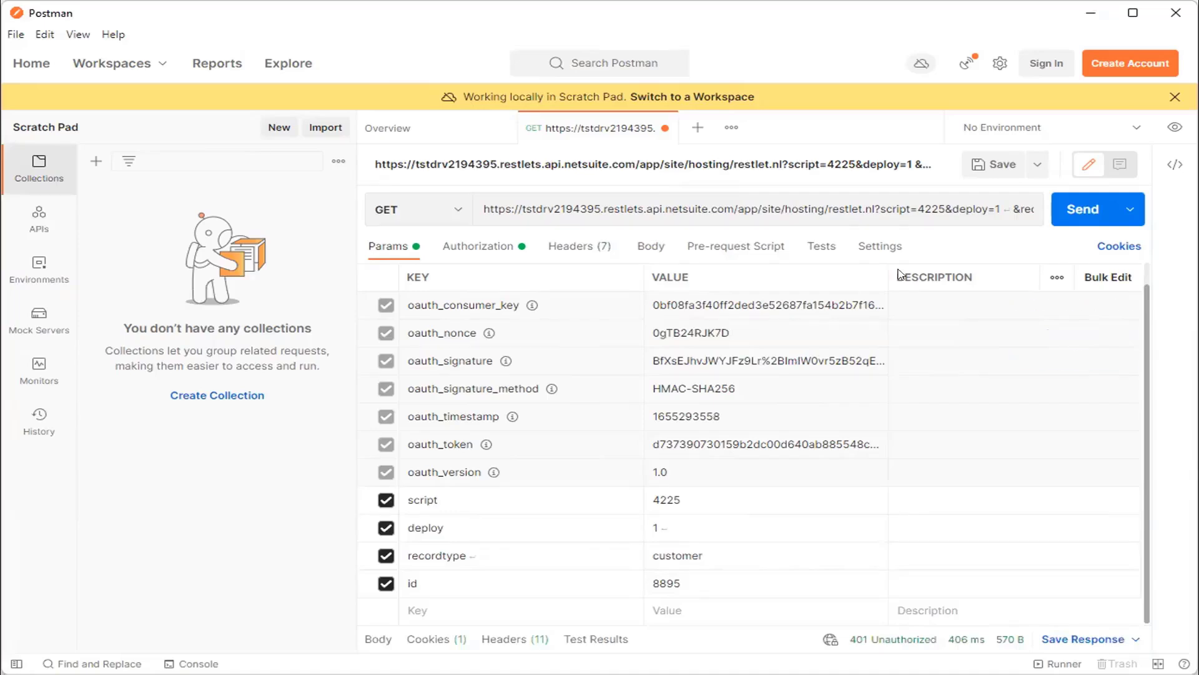
pyautogui.moveTo(900, 275)
pyautogui.moveTo(921, 643)
pyautogui.click(192, 663)
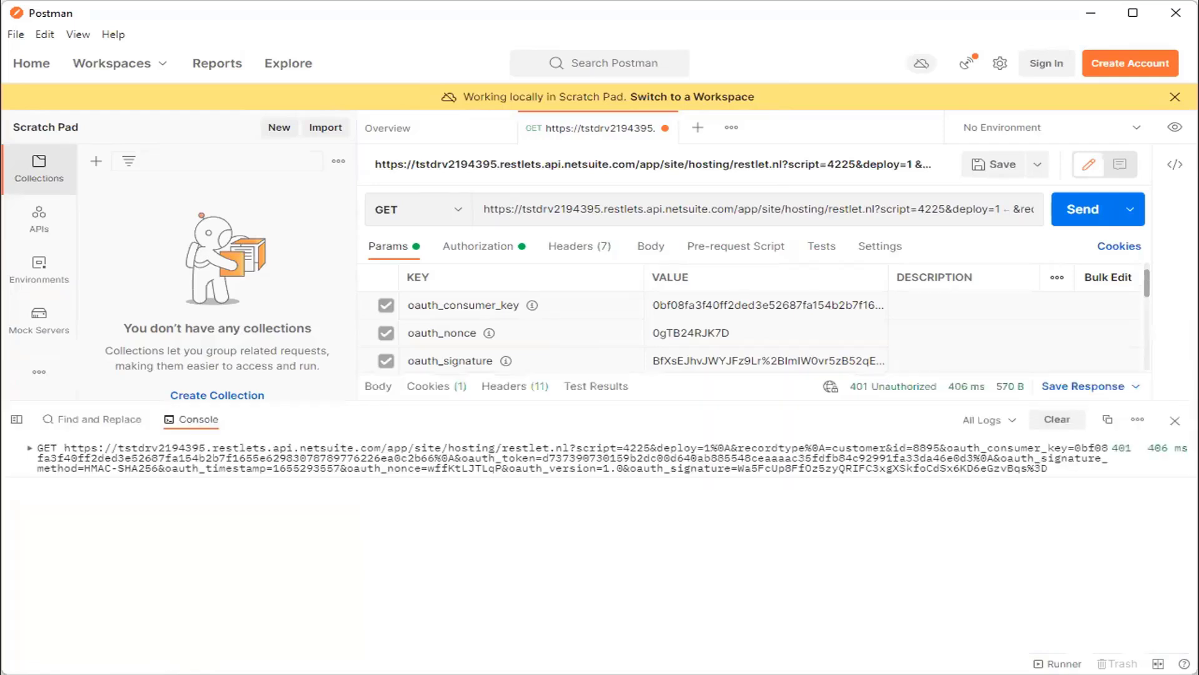
pyautogui.click(1175, 422)
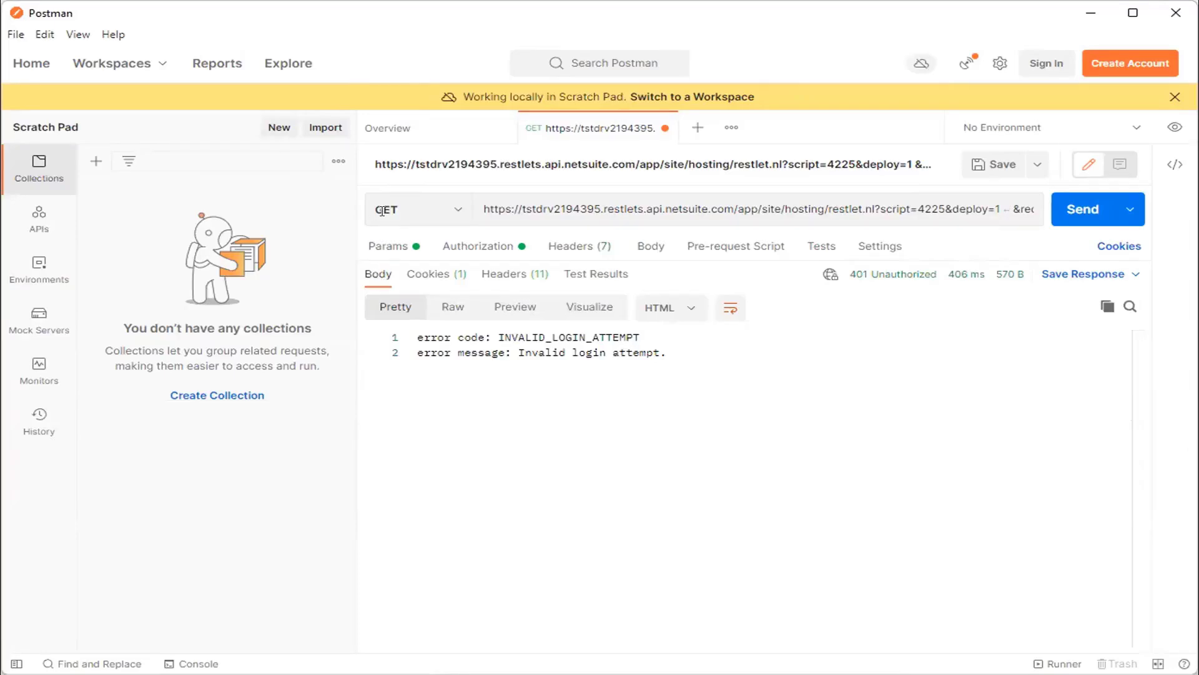
pyautogui.click(984, 562)
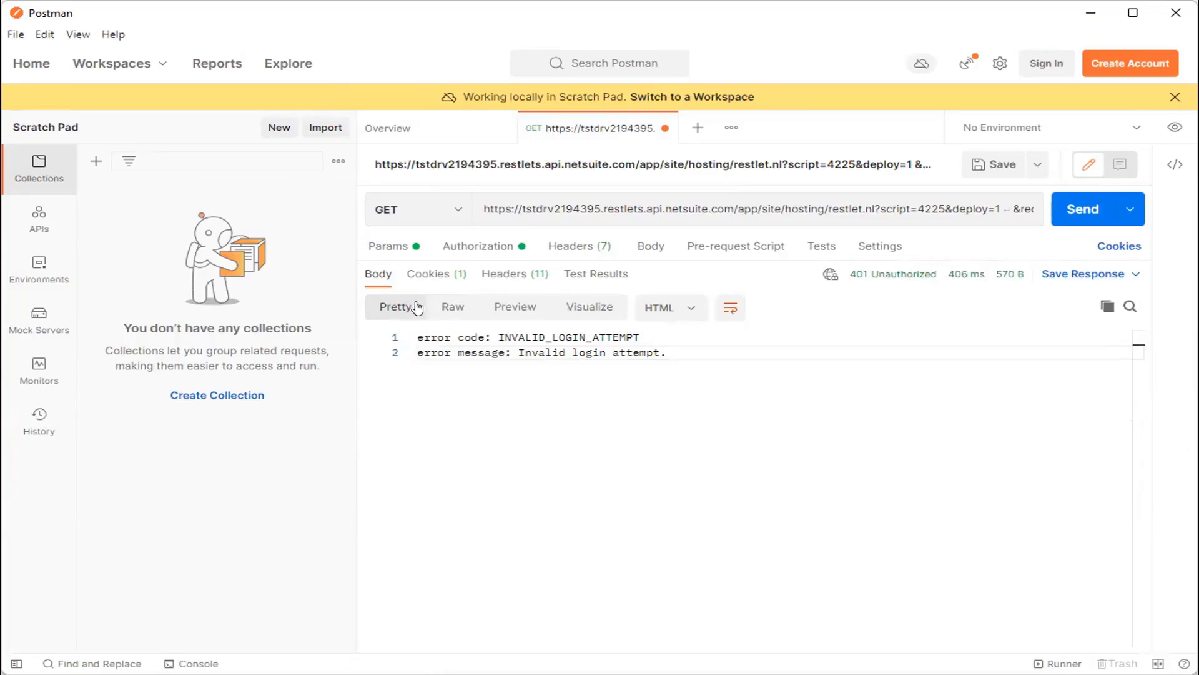
# Review the request's query parameters, from the OAuth entries down to script, deploy, recordtype and id.
pyautogui.click(388, 249)
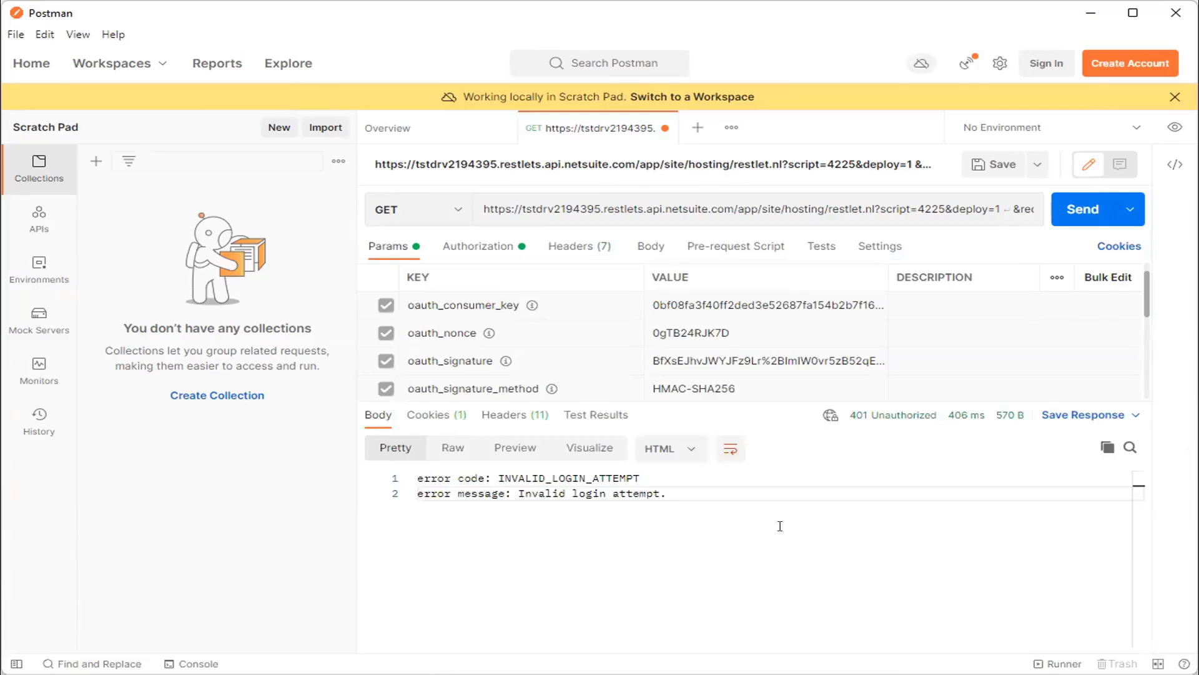
pyautogui.scroll(-2, 757, 359)
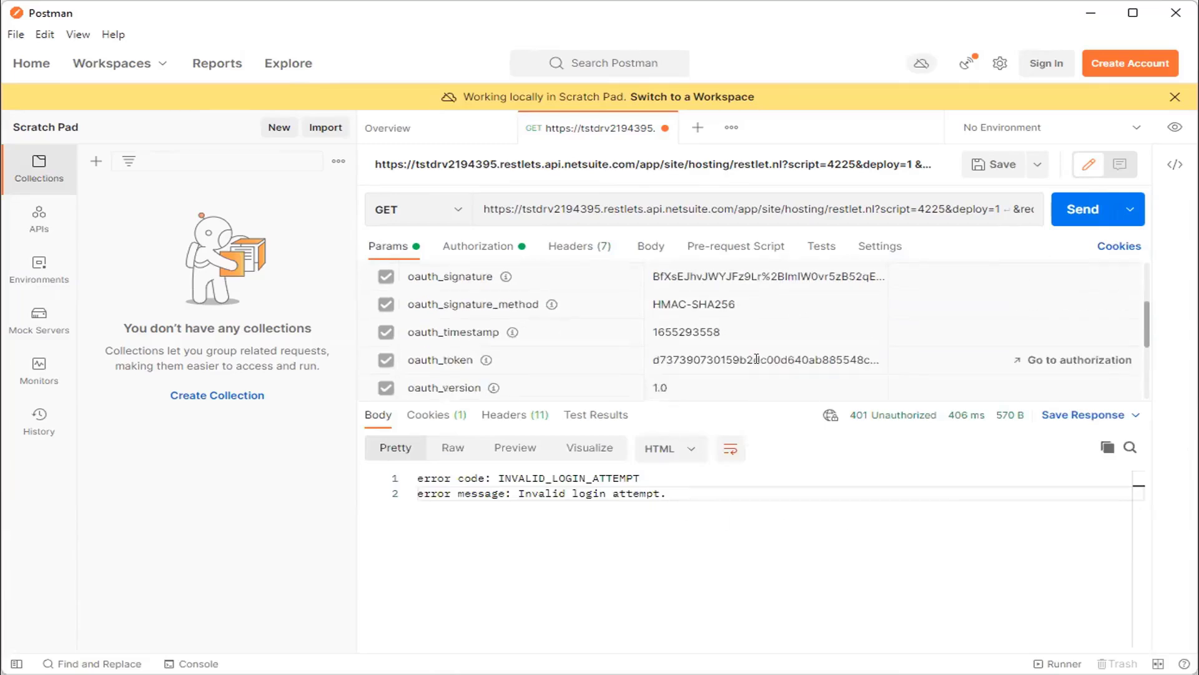
pyautogui.scroll(-3, 757, 359)
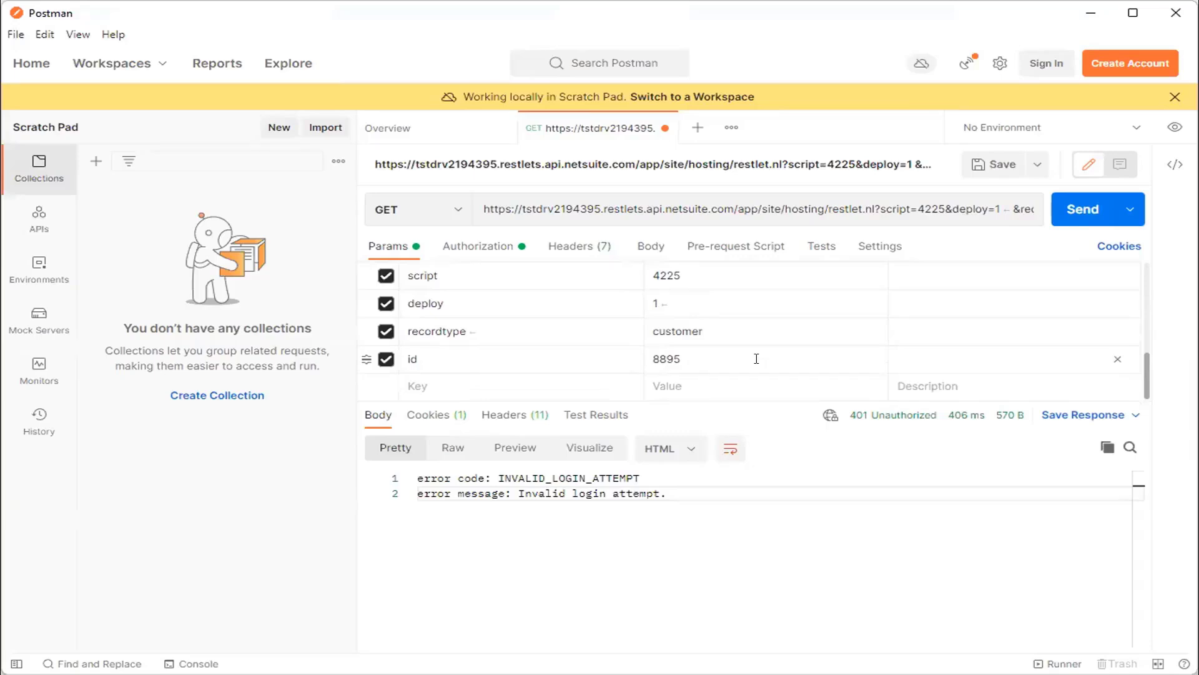
pyautogui.scroll(5, 757, 359)
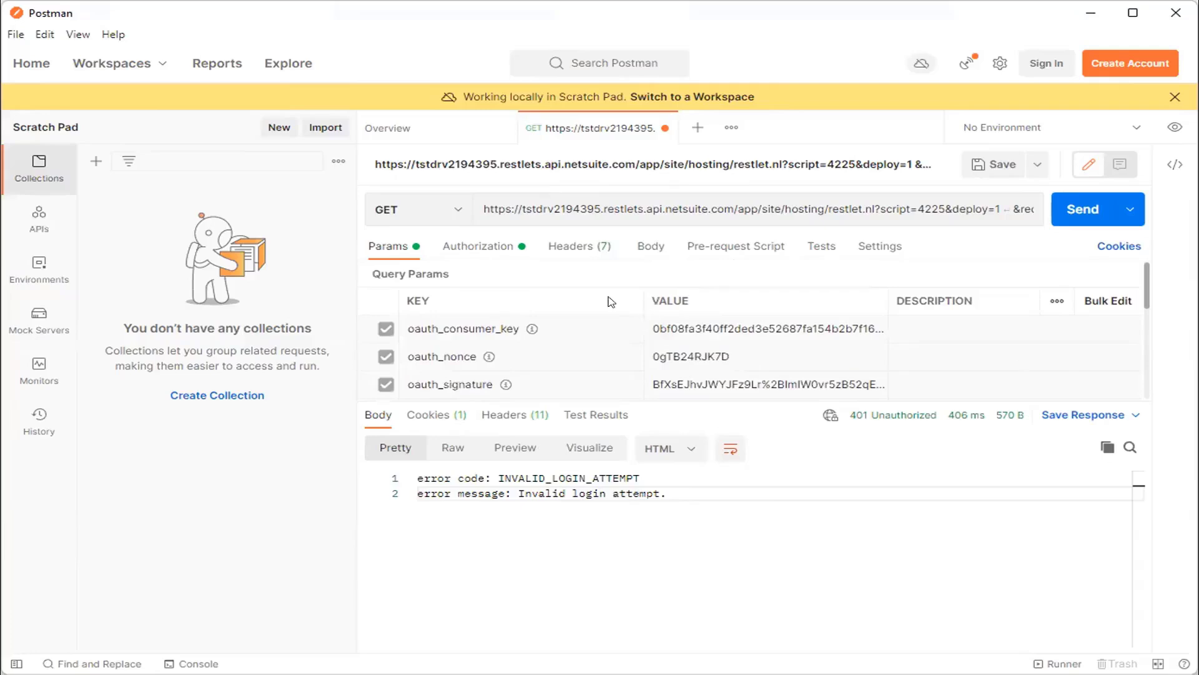
# Begin adding a request header by entering cont as its key.
pyautogui.click(568, 246)
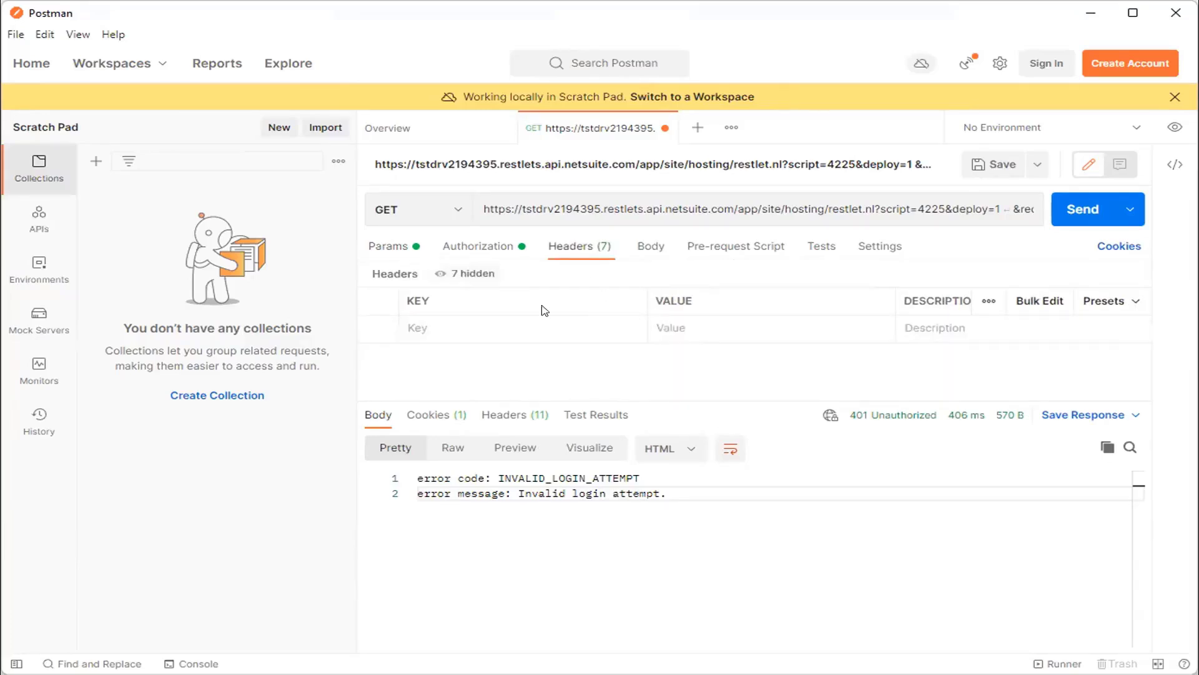
pyautogui.click(456, 323)
pyautogui.write('cont')
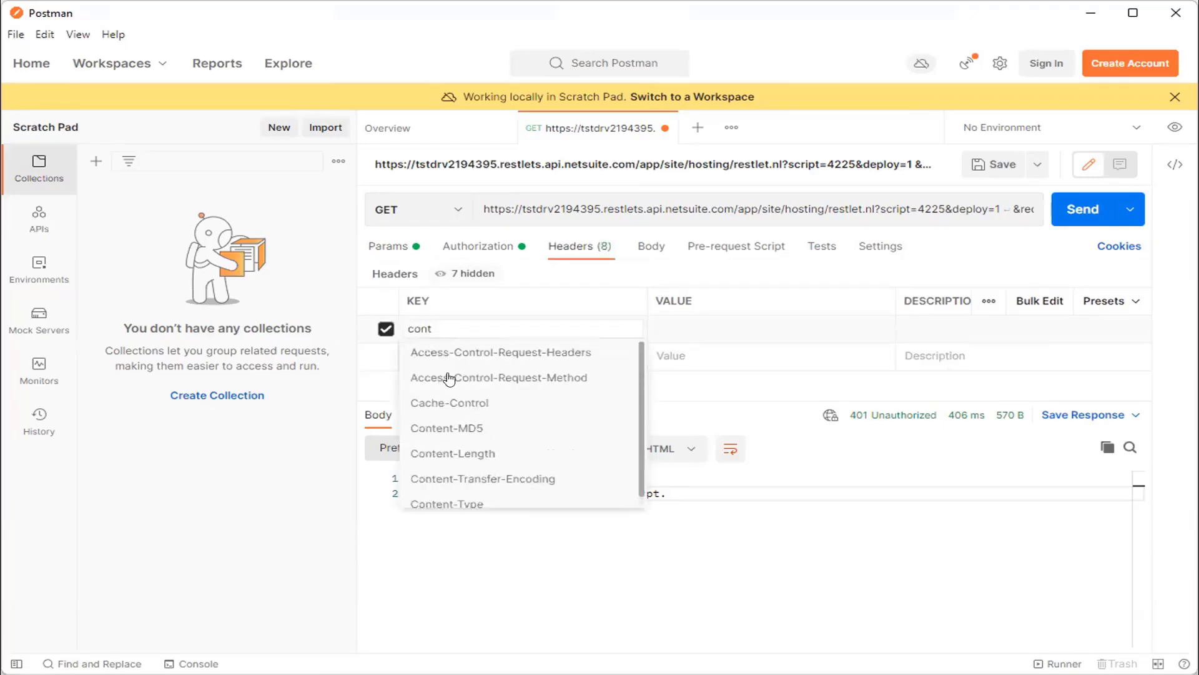